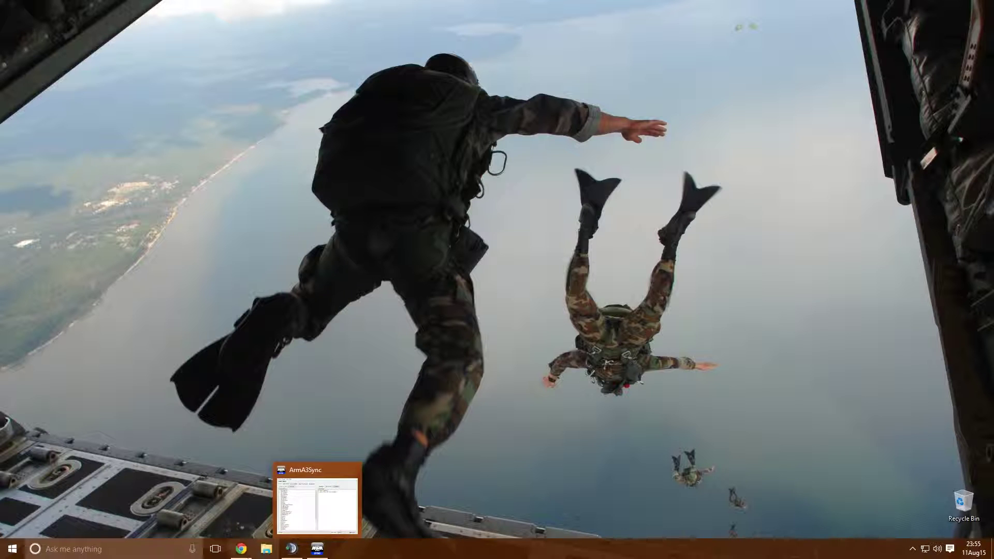
Switch to Chrome and open the 82nd Airborne Main Pack topic in the forum library's Unit Mods board.
{"action": "left_click", "coordinate": [243, 549]}
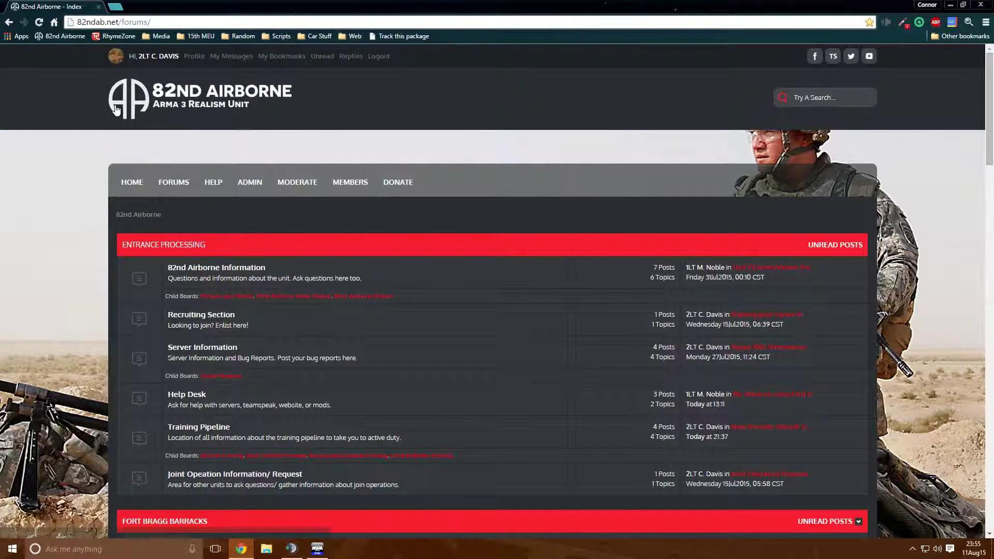
{"action": "scroll", "coordinate": [123, 196], "scroll_direction": "down", "scroll_amount": 8}
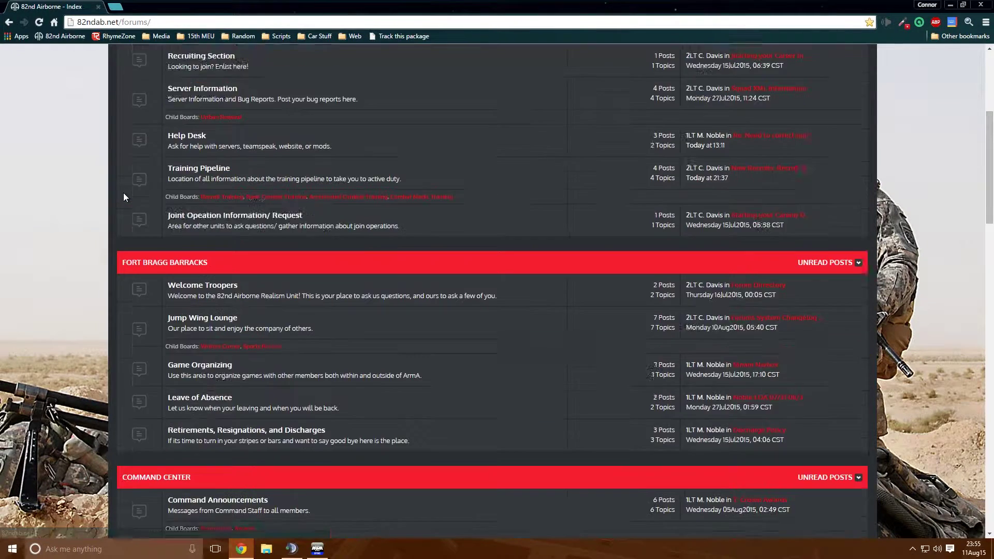
{"action": "scroll", "coordinate": [123, 193], "scroll_direction": "down", "scroll_amount": 1}
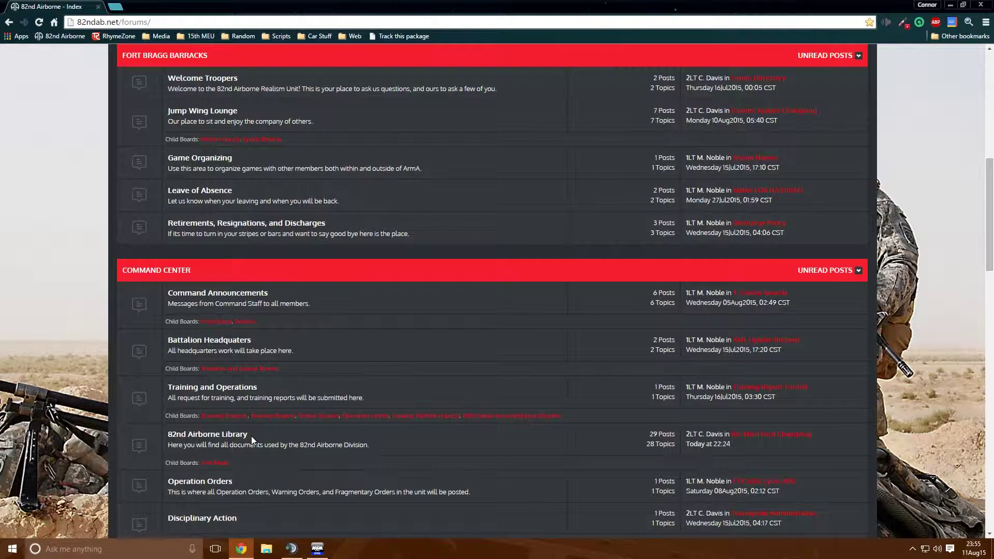
{"action": "left_click", "coordinate": [216, 464]}
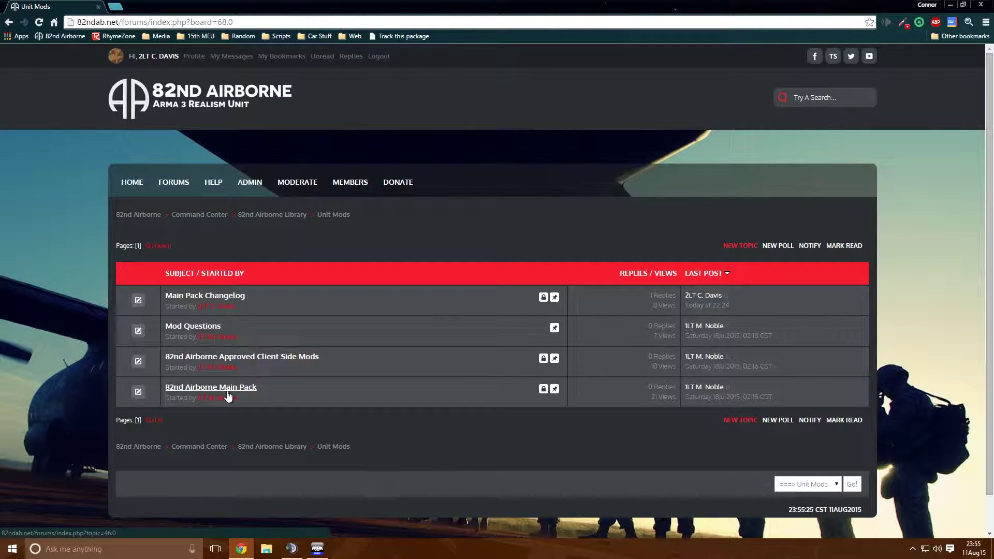
{"action": "left_click", "coordinate": [227, 393]}
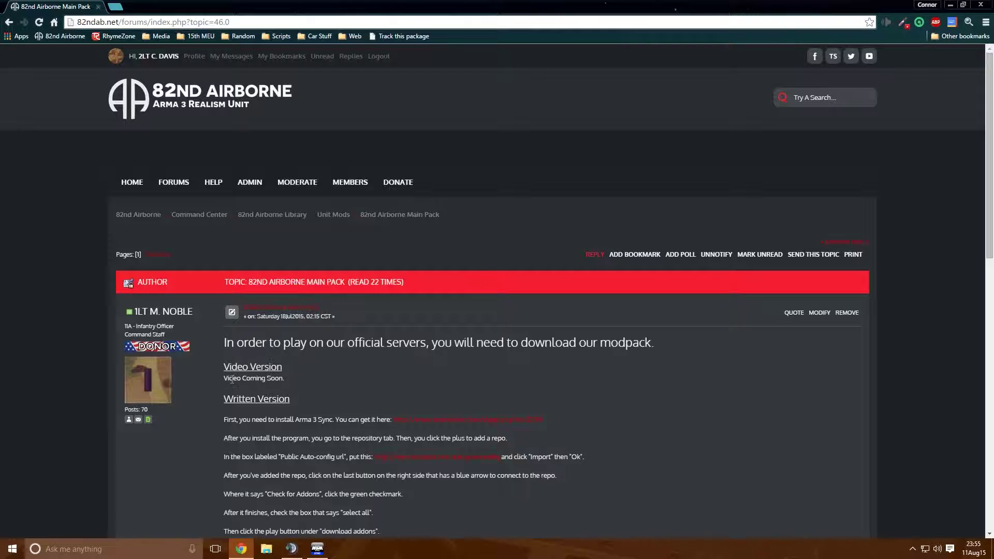
{"action": "scroll", "coordinate": [231, 381], "scroll_direction": "down", "scroll_amount": 2}
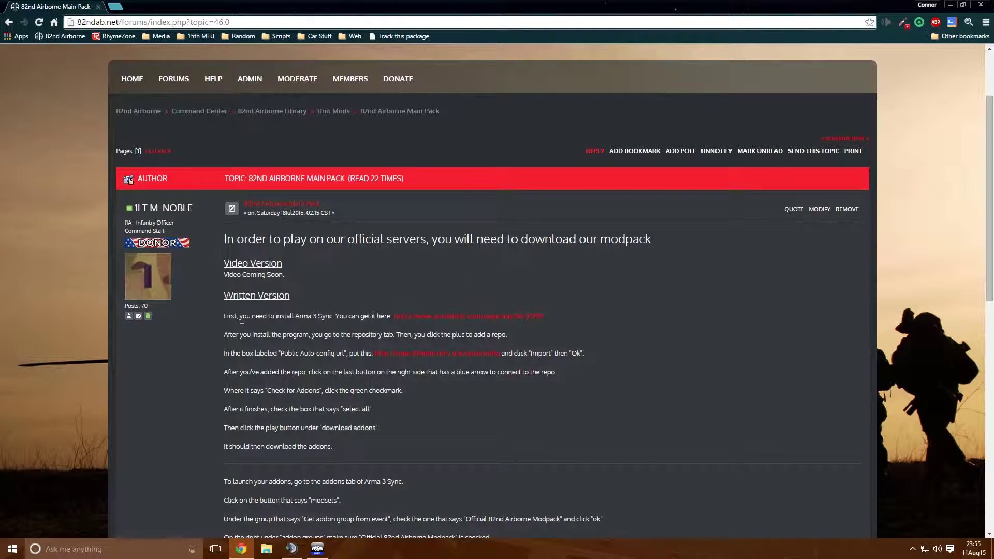
View the ArmA3Sync page linked in the topic's first instruction, find its download link, and return to the topic.
{"action": "left_click_drag", "start_coordinate": [228, 314], "coordinate": [322, 318]}
{"action": "left_click", "coordinate": [438, 317]}
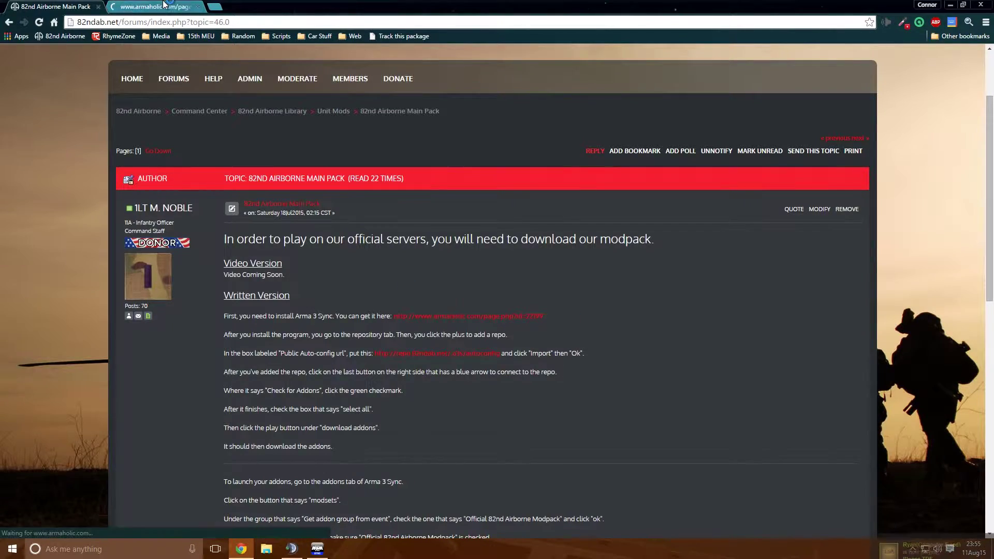
{"action": "scroll", "coordinate": [376, 315], "scroll_direction": "down", "scroll_amount": 4}
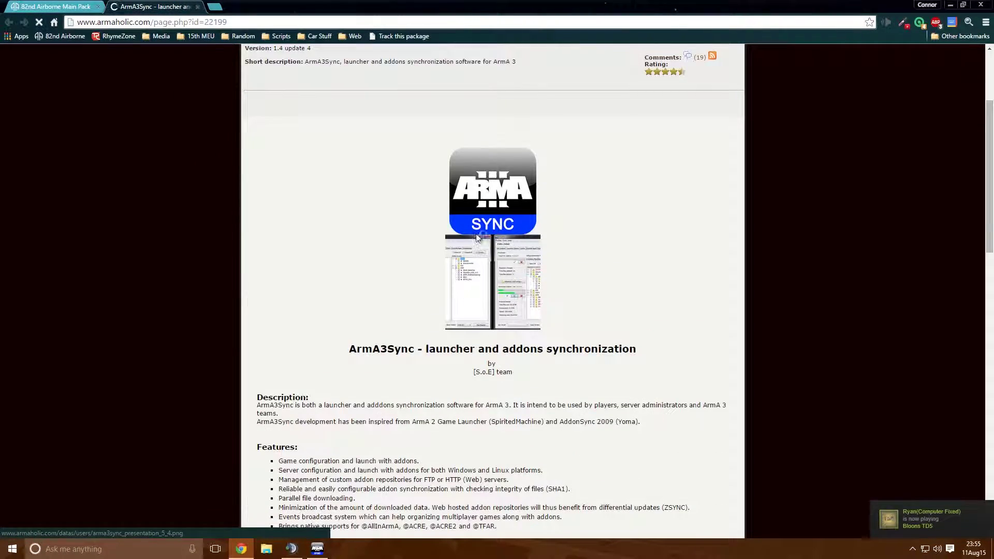
{"action": "scroll", "coordinate": [374, 315], "scroll_direction": "down", "scroll_amount": 15}
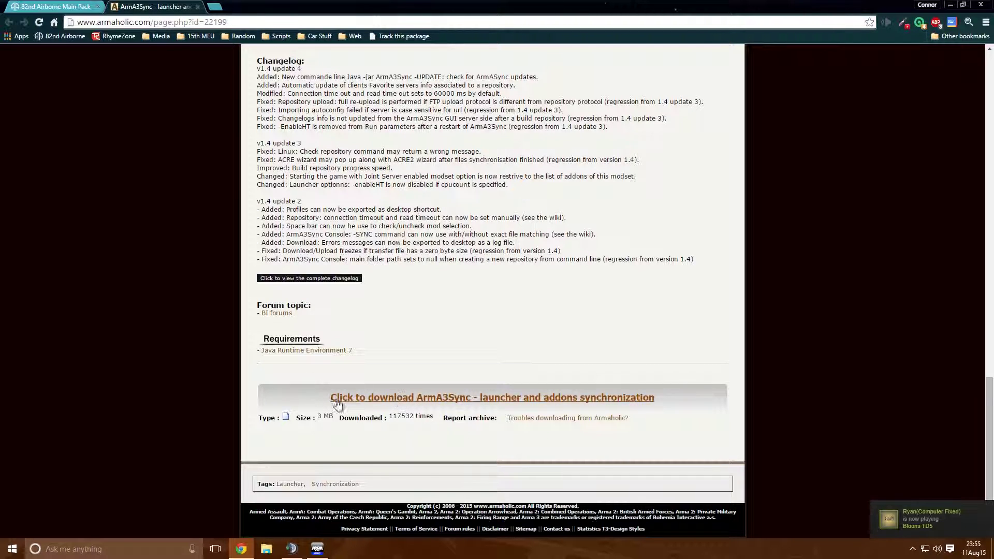
{"action": "left_click", "coordinate": [197, 6]}
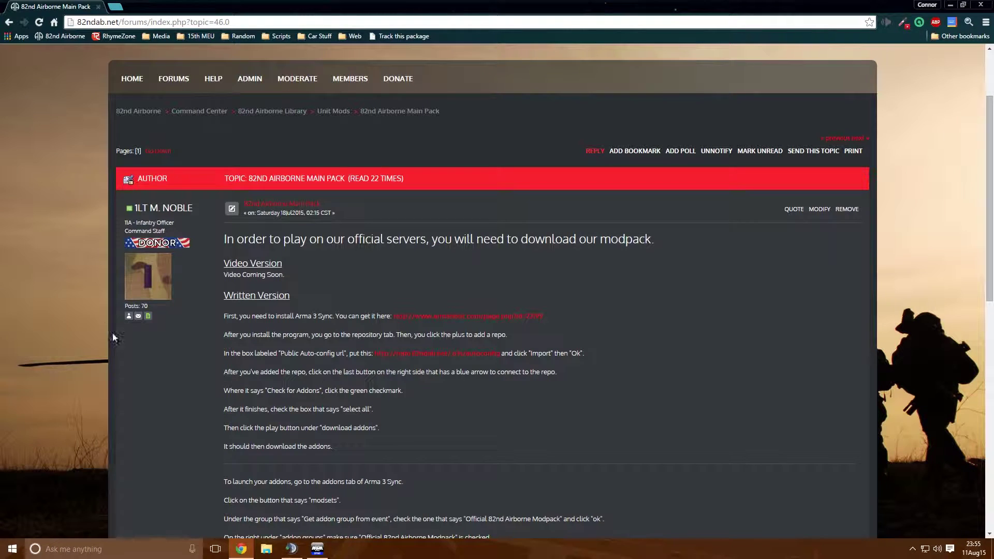
Bring up ArmA3Sync and look through the Program Files folder on Local Disk (C:) in File Explorer.
{"action": "left_click", "coordinate": [317, 549]}
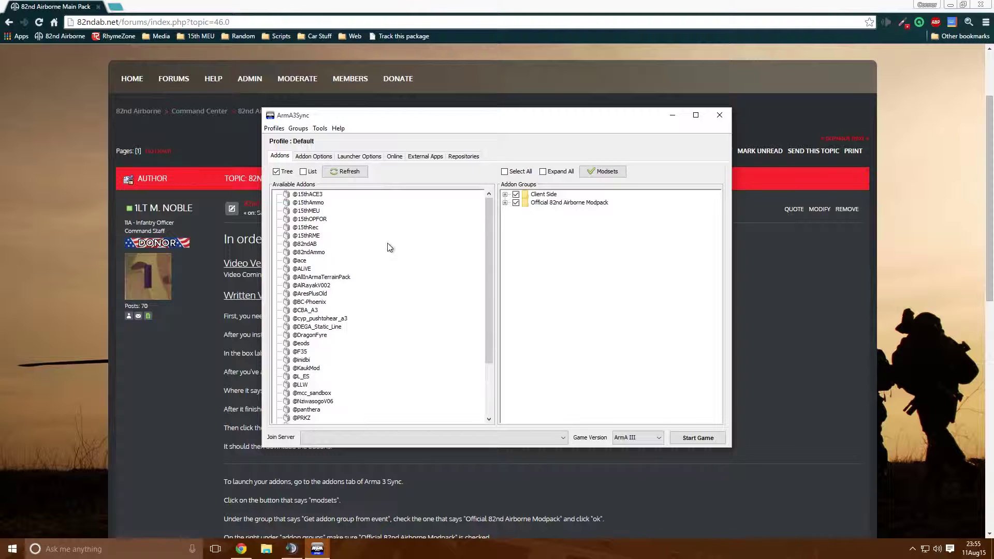
{"action": "left_click", "coordinate": [266, 549]}
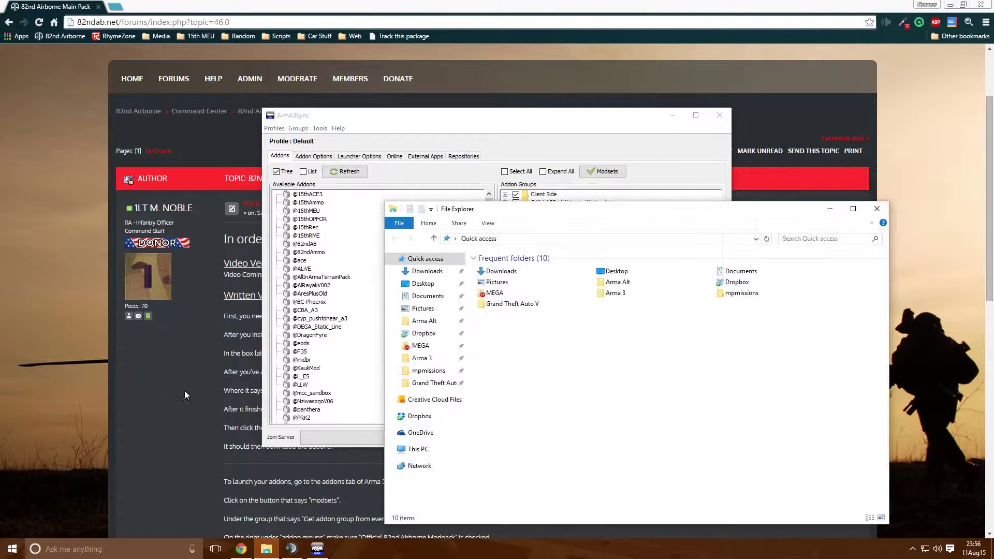
{"action": "left_click", "coordinate": [434, 450]}
{"action": "double_click", "coordinate": [568, 352]}
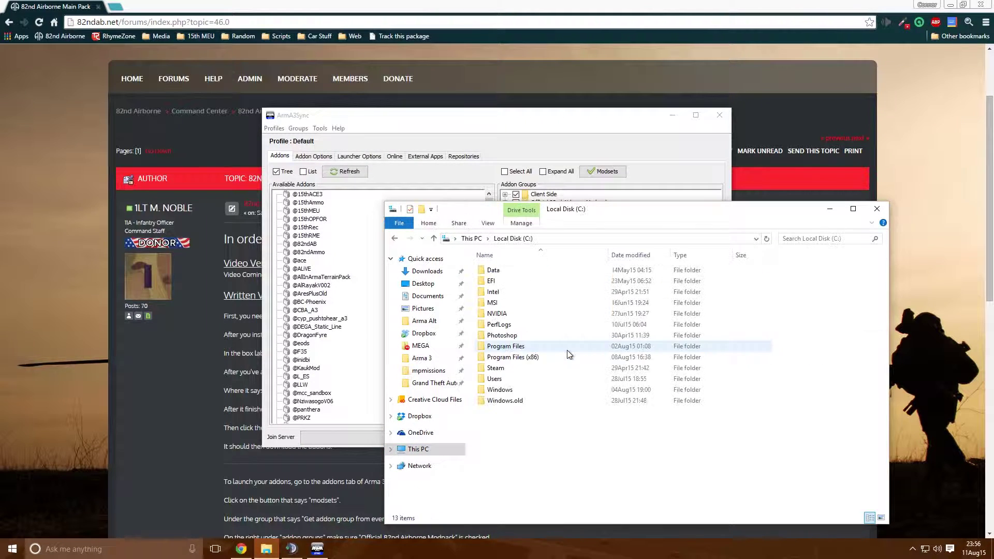
{"action": "double_click", "coordinate": [567, 354]}
{"action": "scroll", "coordinate": [518, 350], "scroll_direction": "down", "scroll_amount": 4}
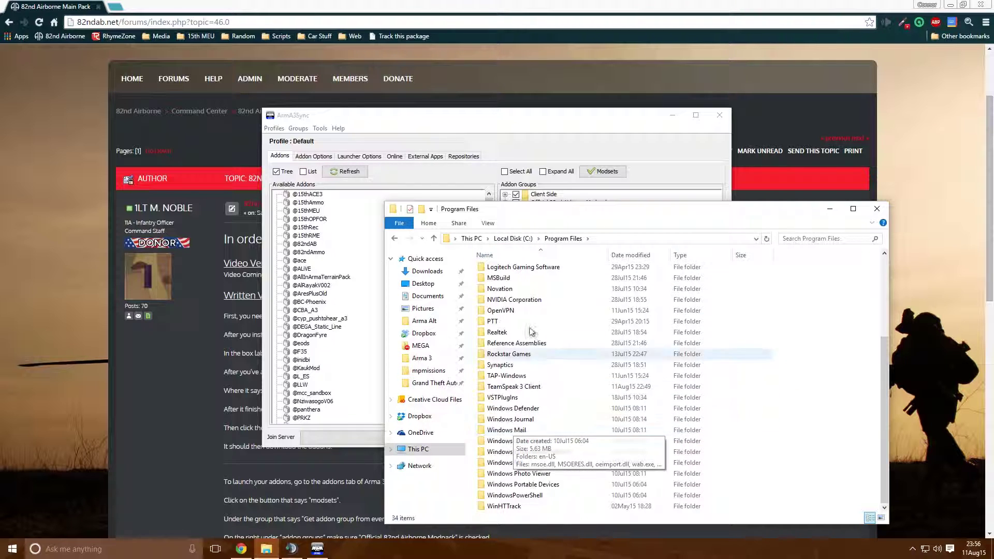
{"action": "left_click", "coordinate": [513, 239]}
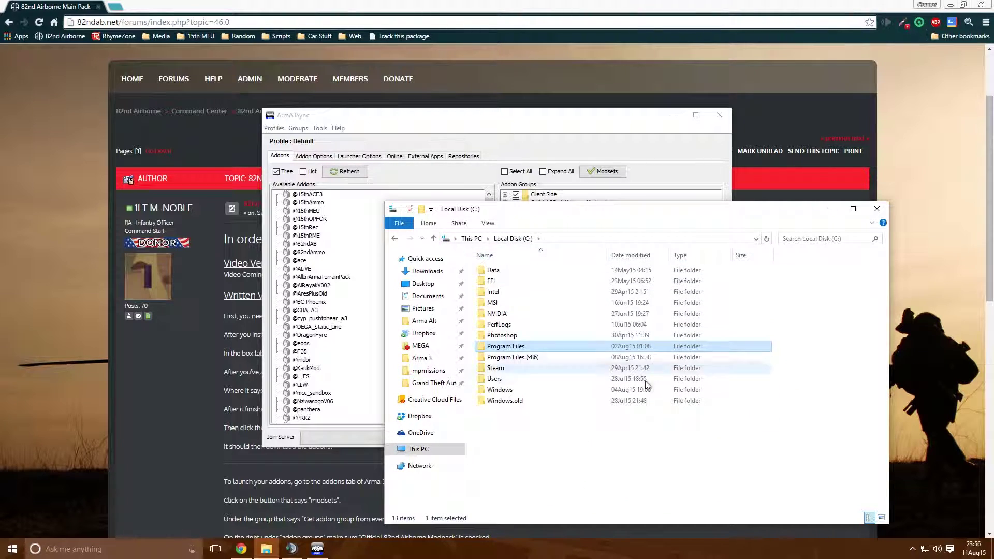
View the Arma 3 game folder under Program Files\Steam\steamapps\common on Main (F:), and close File Explorer.
{"action": "left_click", "coordinate": [471, 238]}
{"action": "double_click", "coordinate": [660, 358]}
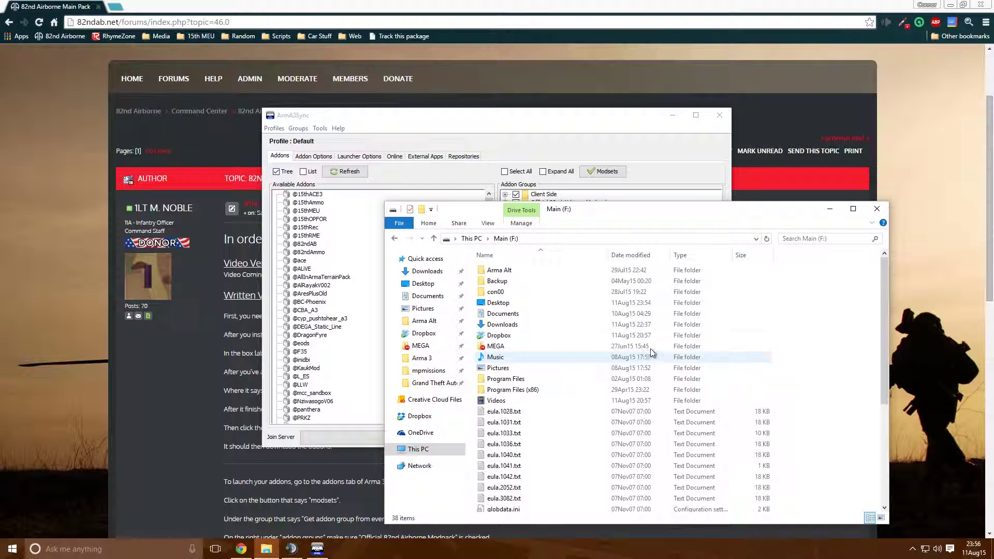
{"action": "double_click", "coordinate": [510, 377]}
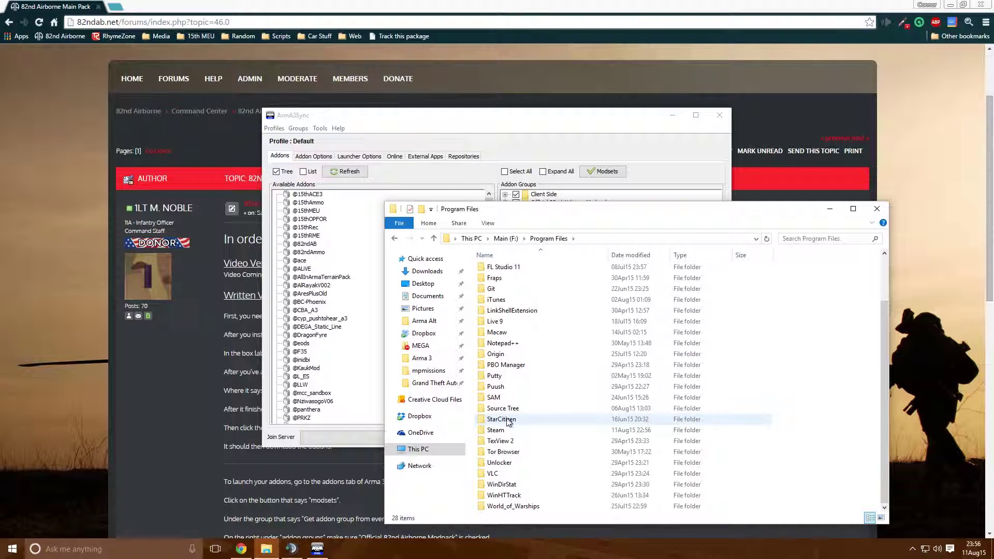
{"action": "double_click", "coordinate": [506, 429]}
{"action": "scroll", "coordinate": [507, 428], "scroll_direction": "down", "scroll_amount": 8}
{"action": "scroll", "coordinate": [513, 311], "scroll_direction": "up", "scroll_amount": 3}
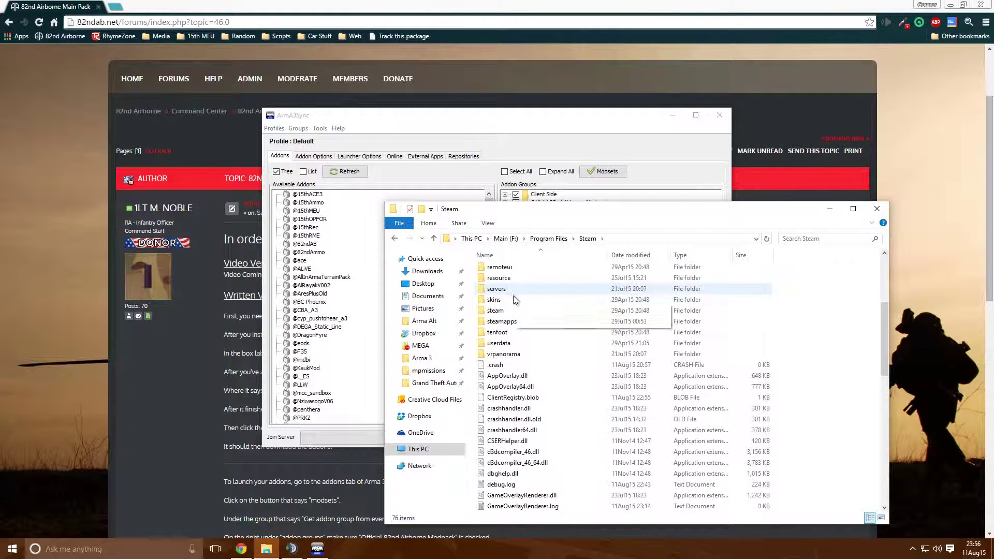
{"action": "double_click", "coordinate": [503, 321]}
{"action": "left_click", "coordinate": [511, 272]}
{"action": "double_click", "coordinate": [512, 273]}
{"action": "double_click", "coordinate": [512, 313]}
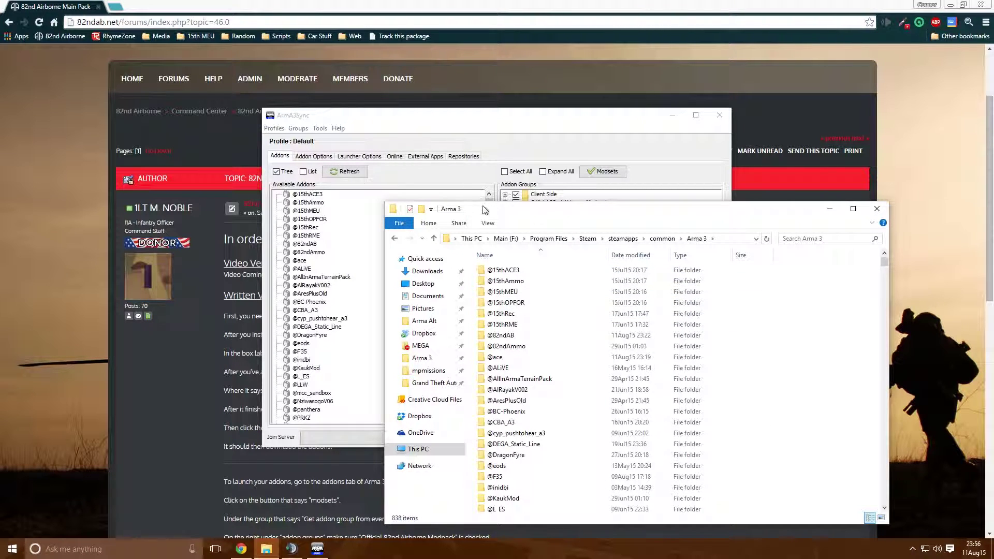
{"action": "left_click_drag", "start_coordinate": [482, 213], "coordinate": [366, 160]}
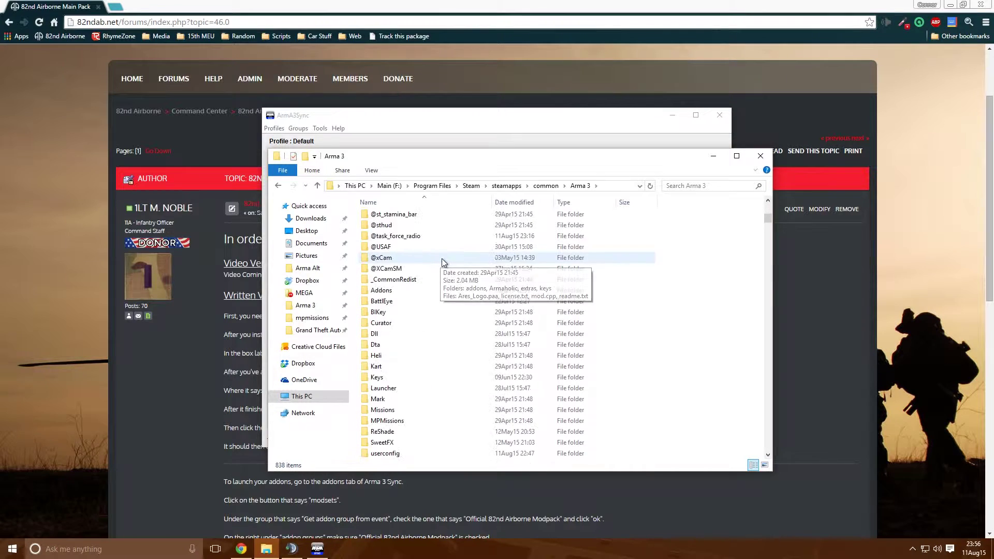
{"action": "left_click", "coordinate": [751, 161]}
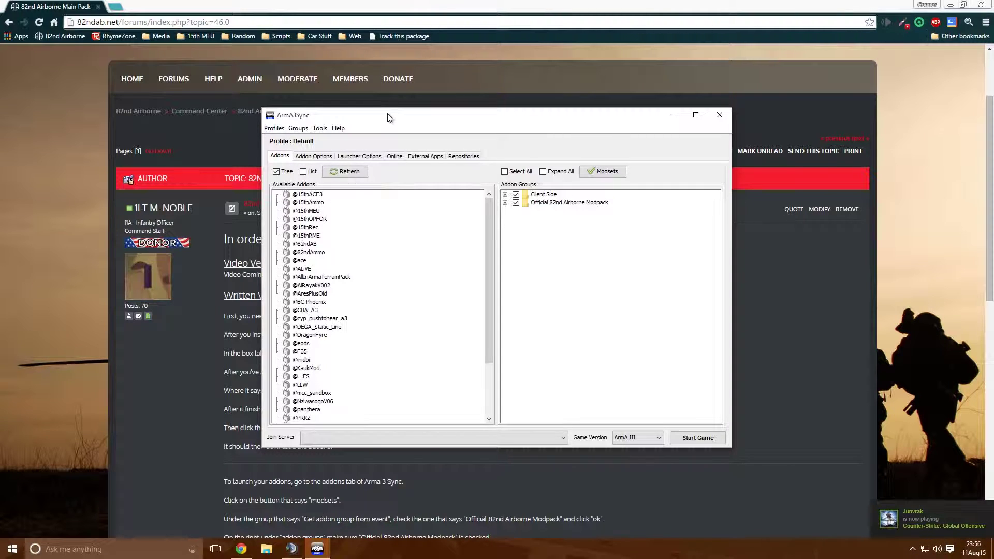
Delete the existing 82nd Airborne entry from ArmA3Sync's addon repositories.
{"action": "left_click_drag", "start_coordinate": [387, 115], "coordinate": [373, 109]}
{"action": "left_click", "coordinate": [438, 154]}
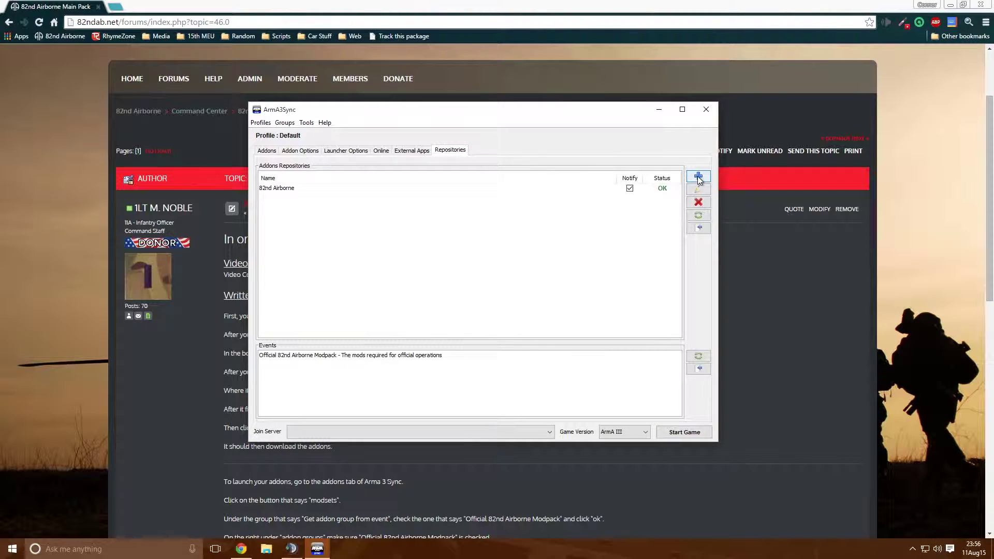
{"action": "left_click", "coordinate": [590, 191]}
{"action": "left_click", "coordinate": [698, 202]}
Start a new repository and copy the public auto-config link address from the forum topic.
{"action": "left_click", "coordinate": [696, 177]}
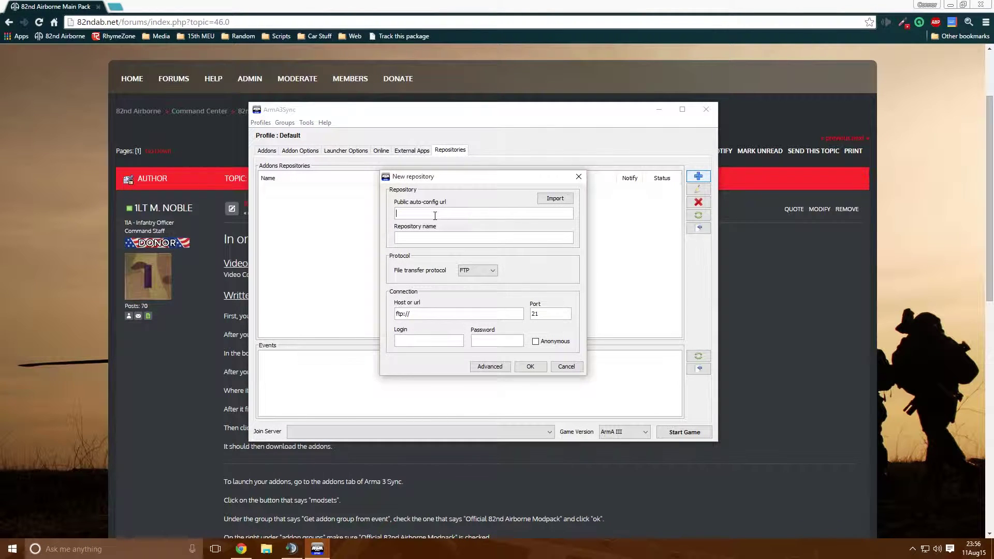
{"action": "left_click", "coordinate": [218, 338]}
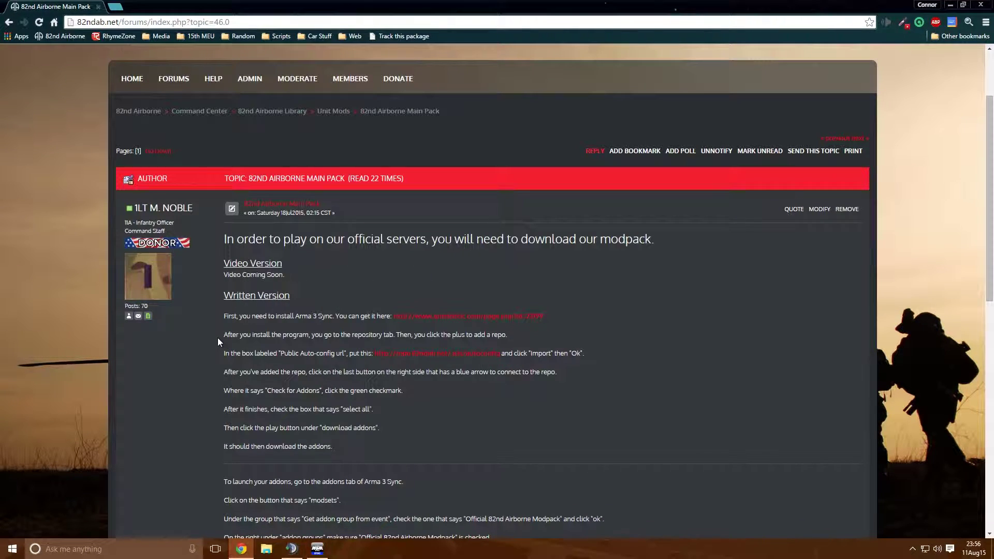
{"action": "right_click", "coordinate": [448, 354]}
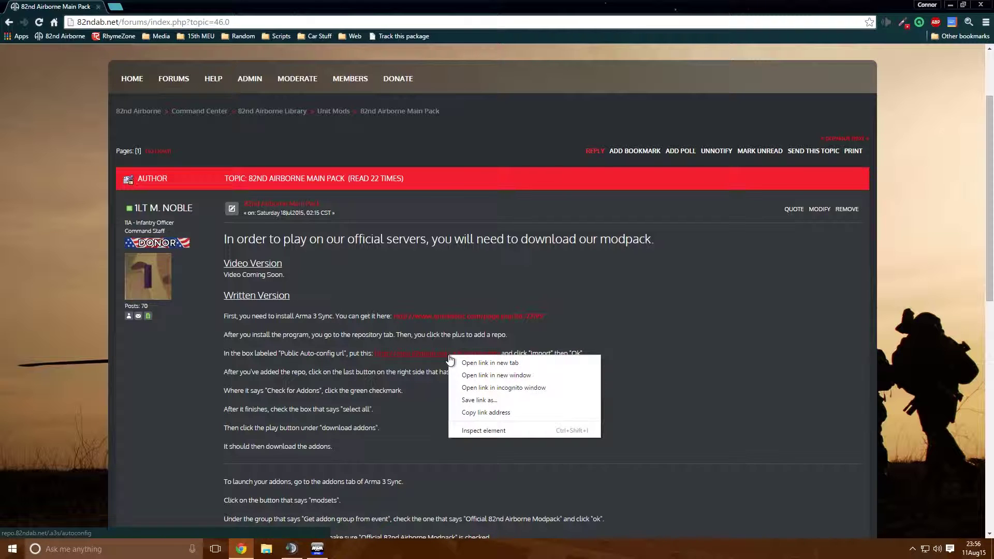
{"action": "left_click", "coordinate": [473, 412]}
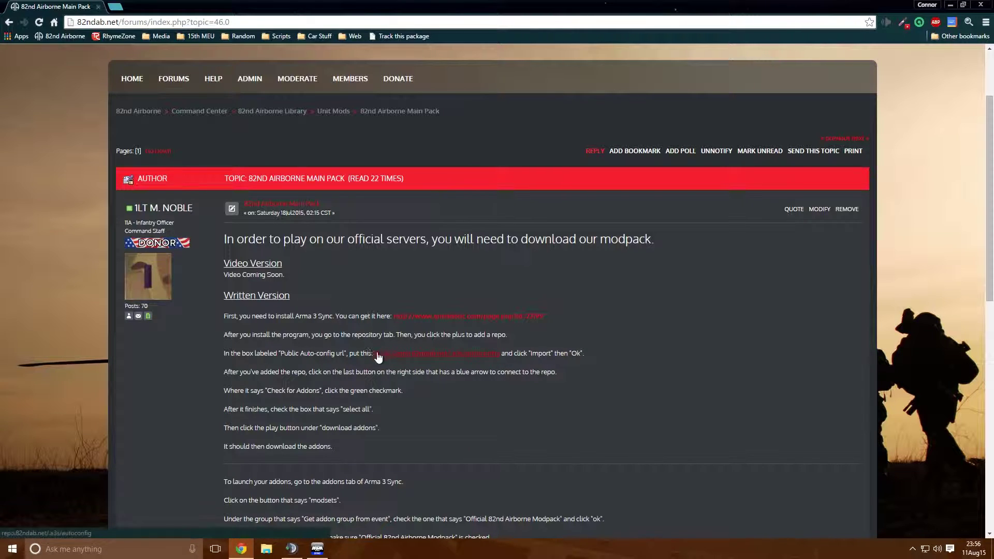
{"action": "left_click", "coordinate": [317, 548]}
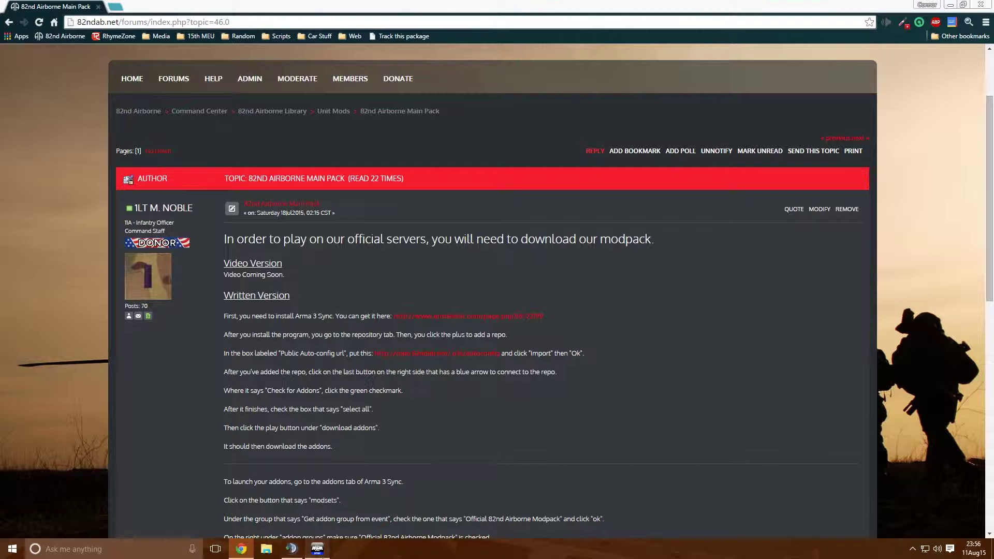
{"action": "left_click", "coordinate": [413, 212]}
{"action": "key", "text": "ctrl+v"}
{"action": "left_click", "coordinate": [552, 205]}
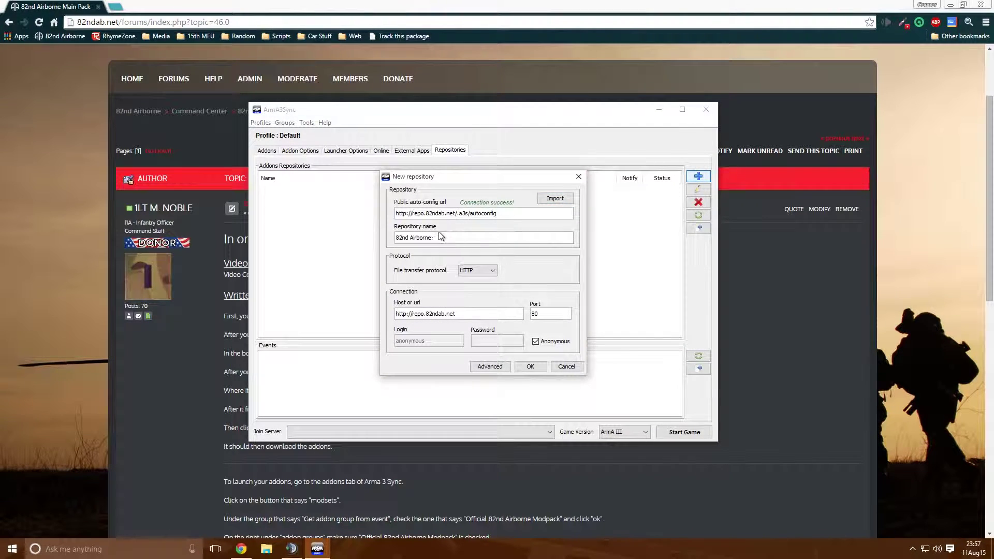
{"action": "left_click", "coordinate": [533, 366]}
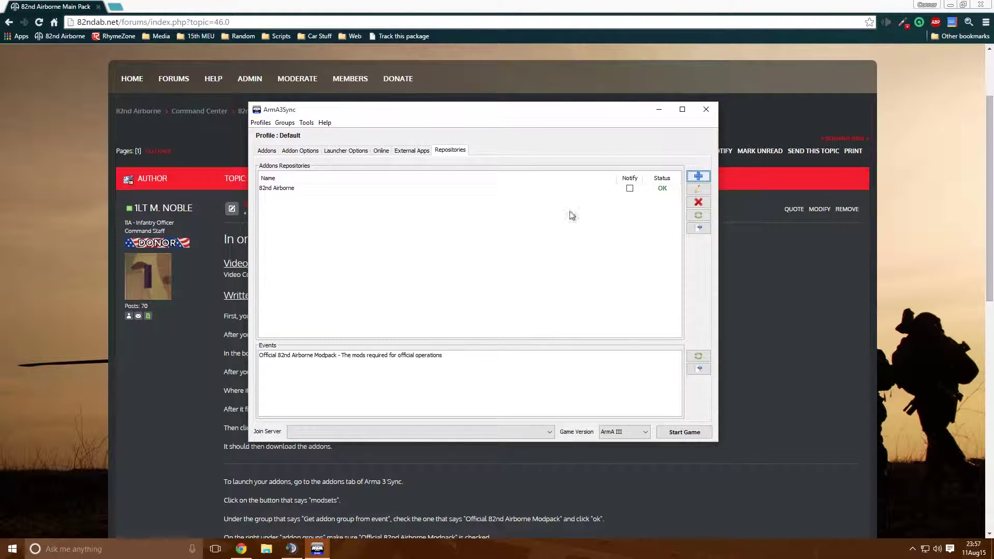
Enable notifications for the 82nd Airborne repository and connect to it.
{"action": "left_click", "coordinate": [630, 188]}
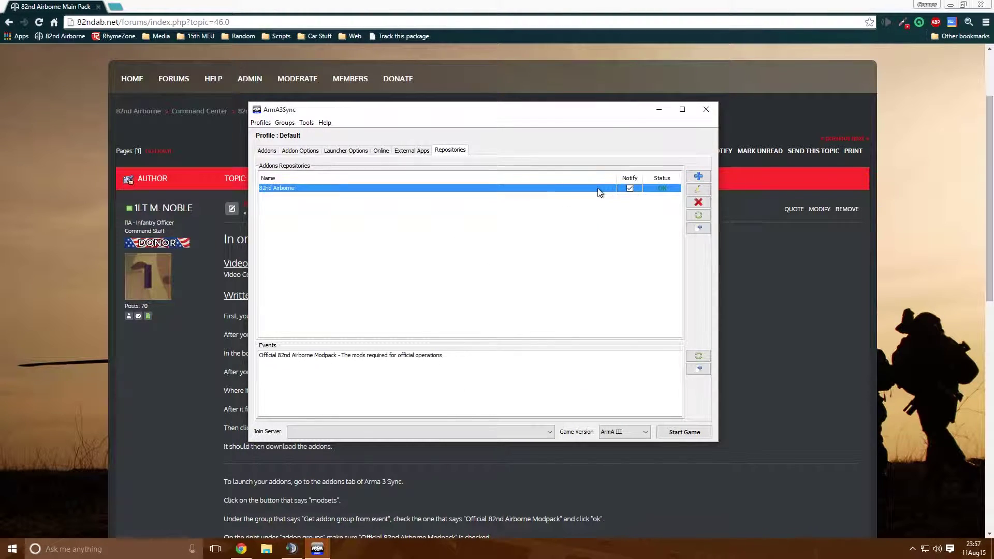
{"action": "left_click", "coordinate": [699, 229]}
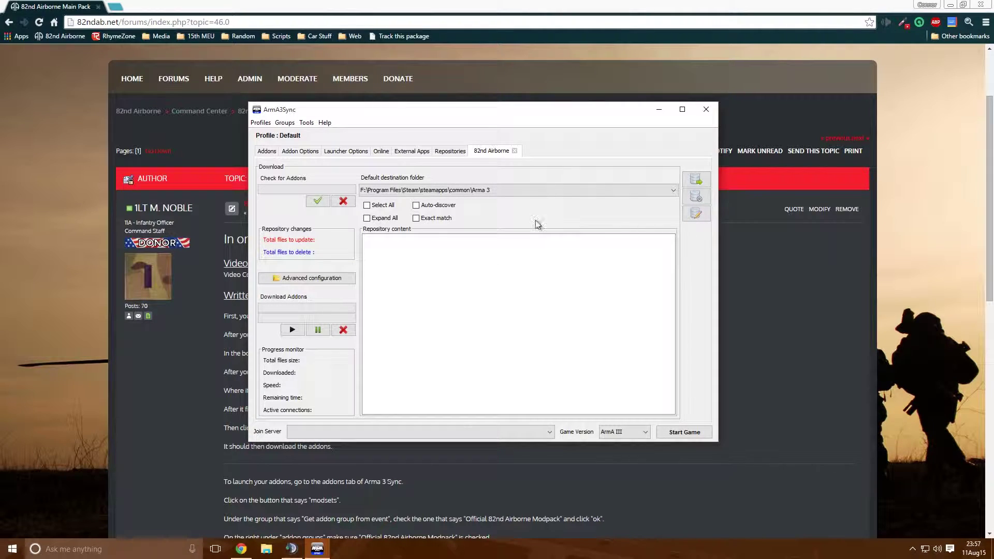
Check the 82nd Airborne repository for addons and download all of them to the Arma 3 folder.
{"action": "left_click", "coordinate": [317, 202]}
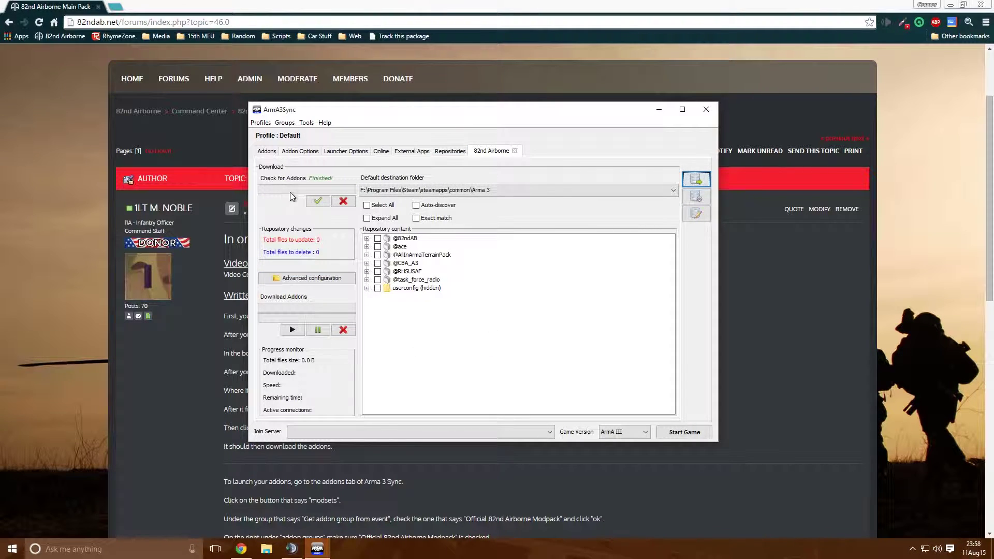
{"action": "left_click", "coordinate": [317, 200]}
{"action": "left_click", "coordinate": [293, 330]}
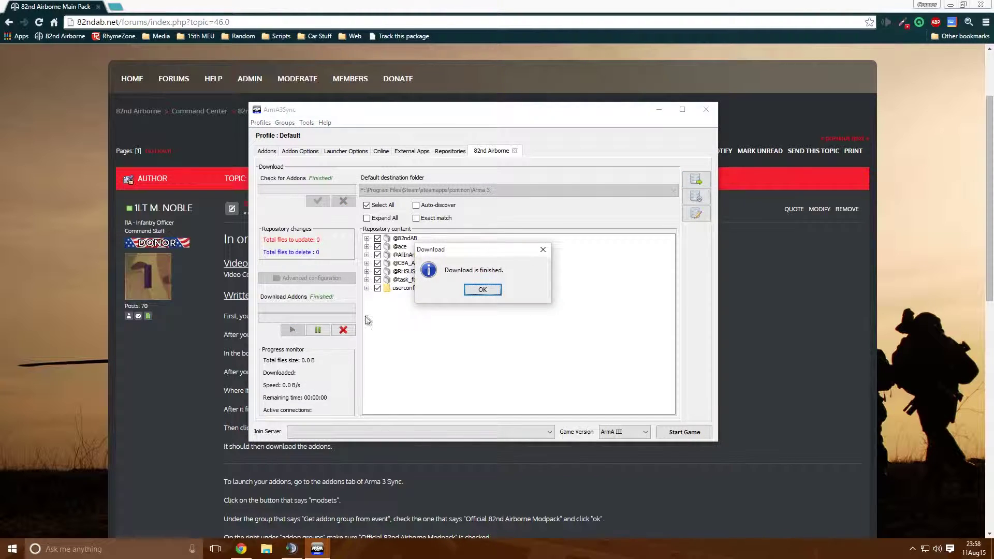
{"action": "left_click", "coordinate": [483, 289]}
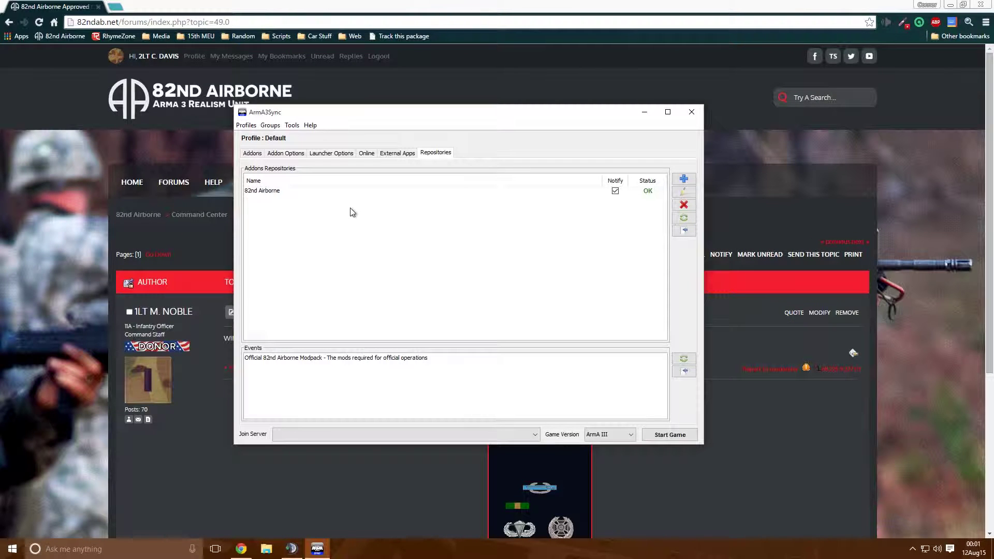
Open the TFAR installer wizard.
{"action": "left_click", "coordinate": [271, 191]}
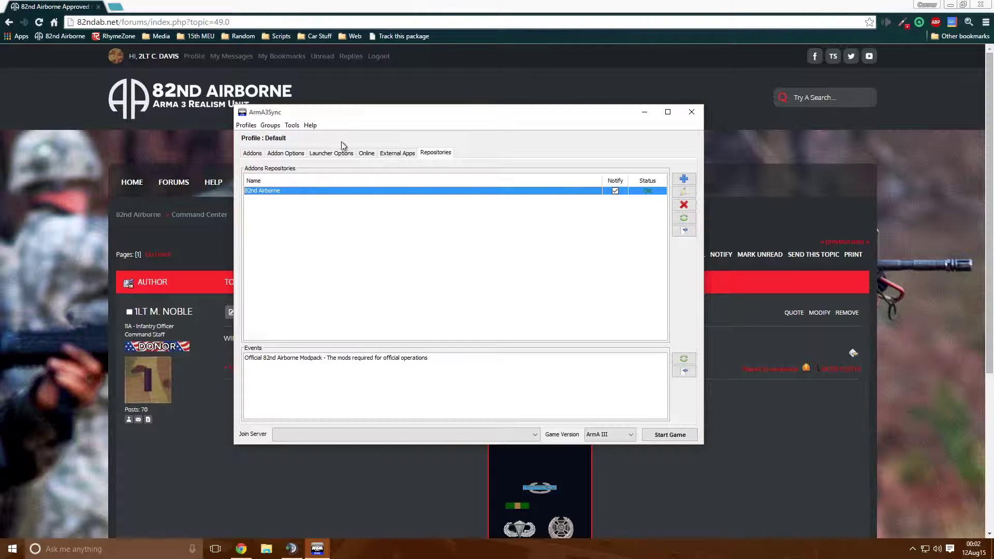
{"action": "left_click", "coordinate": [293, 126]}
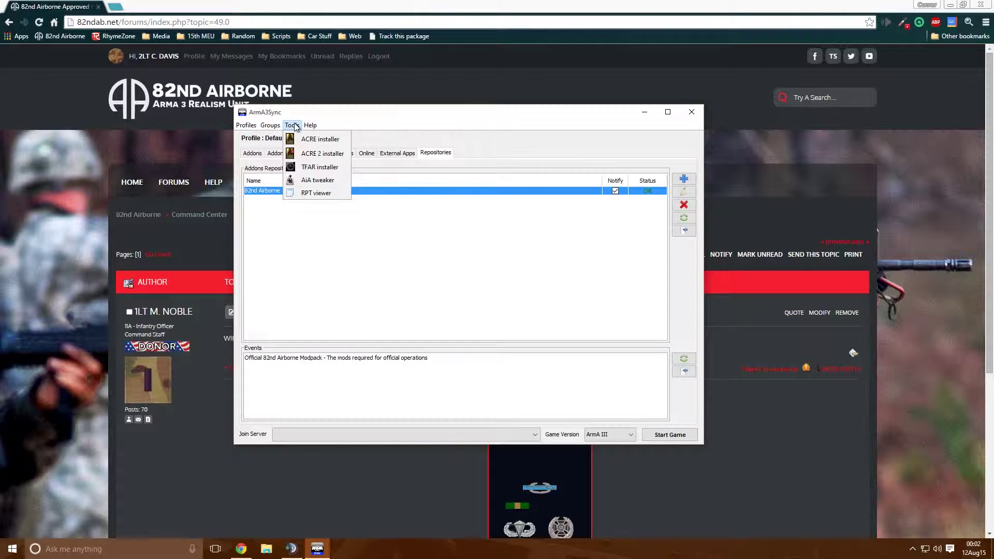
{"action": "left_click", "coordinate": [320, 167]}
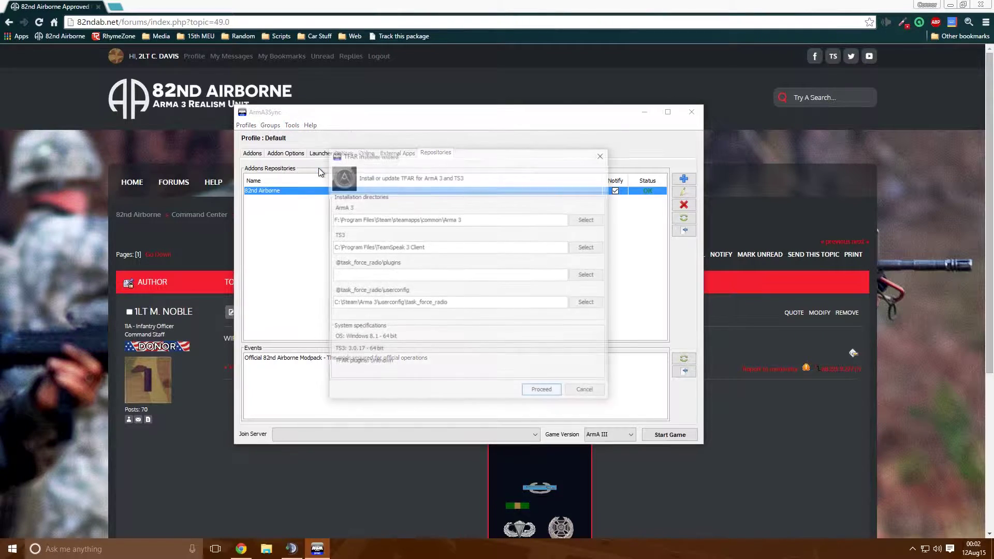
Examine the ArmA 3 installation directory path in the TFAR installer wizard.
{"action": "left_click_drag", "start_coordinate": [383, 218], "coordinate": [467, 219]}
{"action": "left_click", "coordinate": [467, 220]}
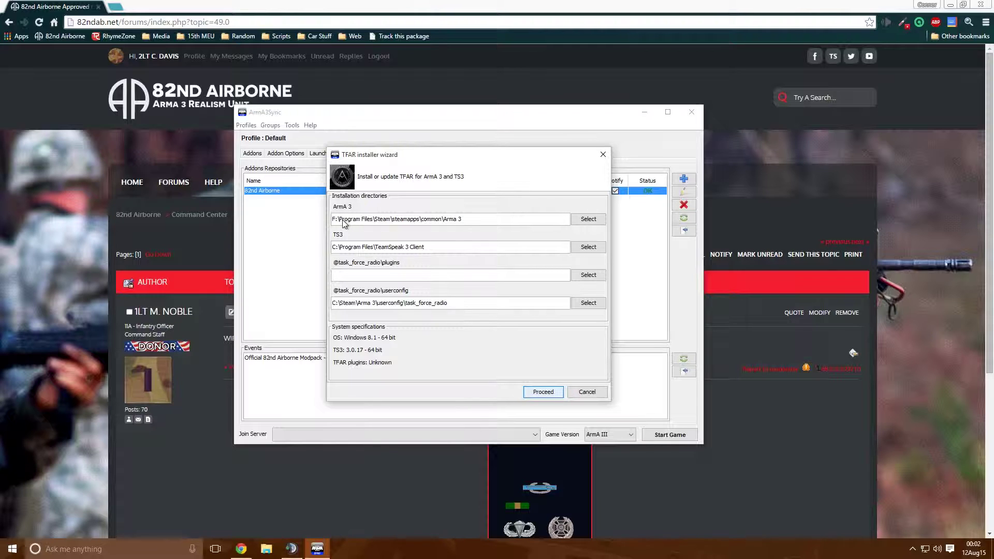
{"action": "left_click_drag", "start_coordinate": [334, 219], "coordinate": [476, 221]}
{"action": "left_click", "coordinate": [484, 220]}
{"action": "left_click", "coordinate": [333, 220]}
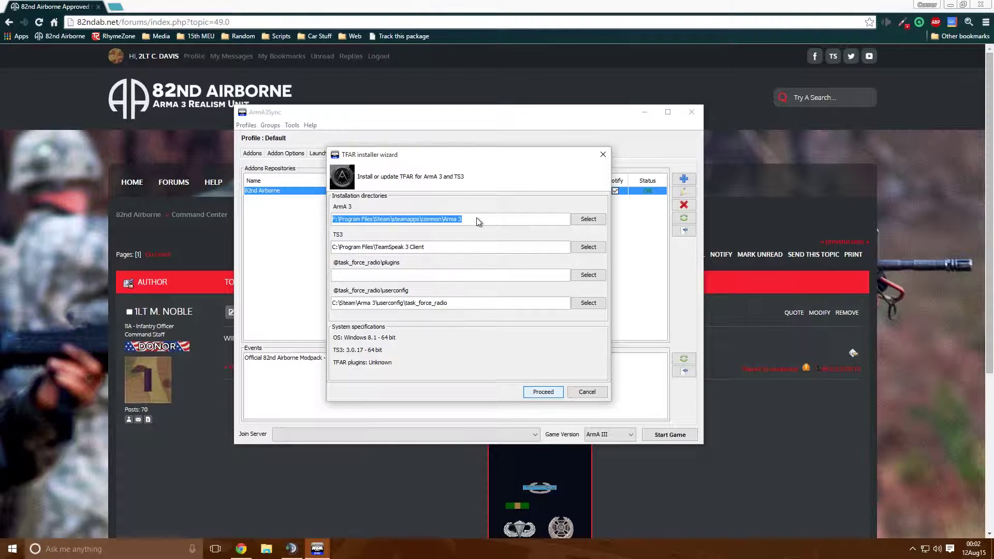
{"action": "left_click", "coordinate": [476, 221]}
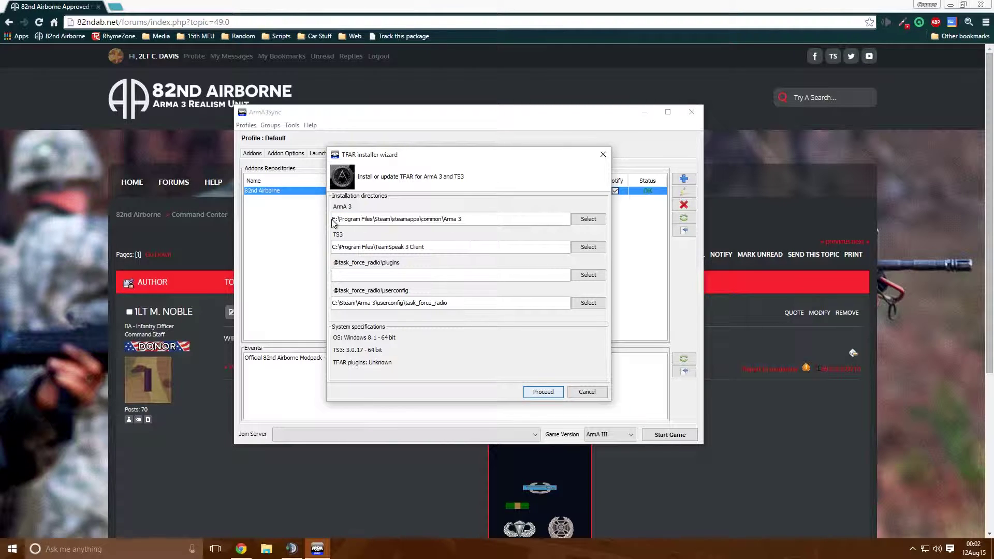
{"action": "left_click_drag", "start_coordinate": [334, 221], "coordinate": [475, 222]}
{"action": "left_click", "coordinate": [476, 219]}
{"action": "left_click", "coordinate": [588, 218]}
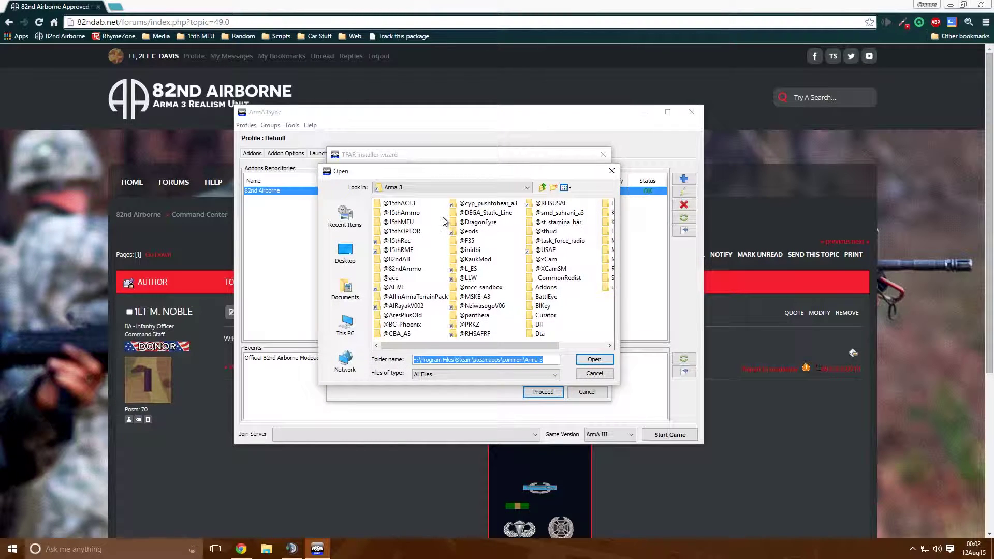
{"action": "left_click", "coordinate": [424, 188]}
{"action": "scroll", "coordinate": [426, 224], "scroll_direction": "up", "scroll_amount": 2}
{"action": "left_click", "coordinate": [396, 188]}
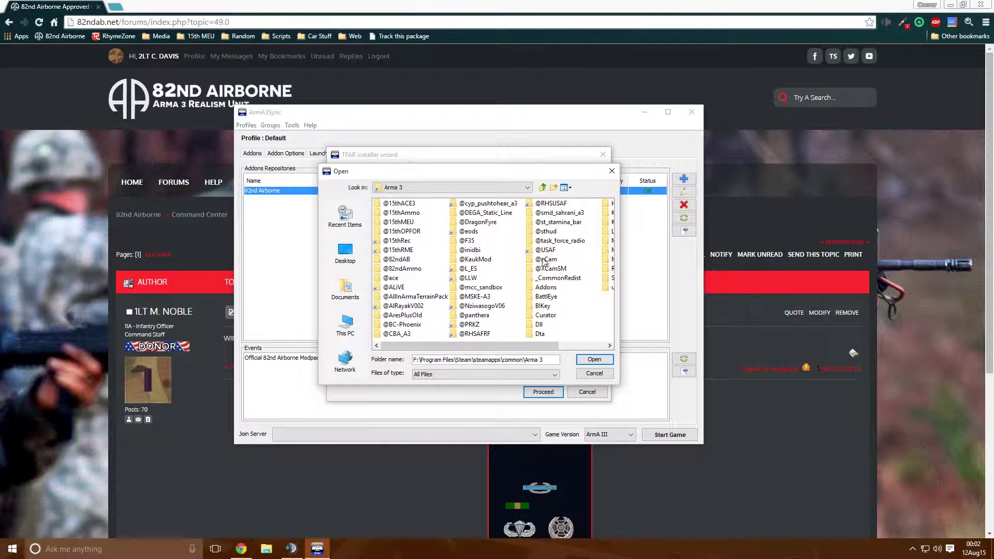
{"action": "left_click_drag", "start_coordinate": [545, 344], "coordinate": [598, 345]}
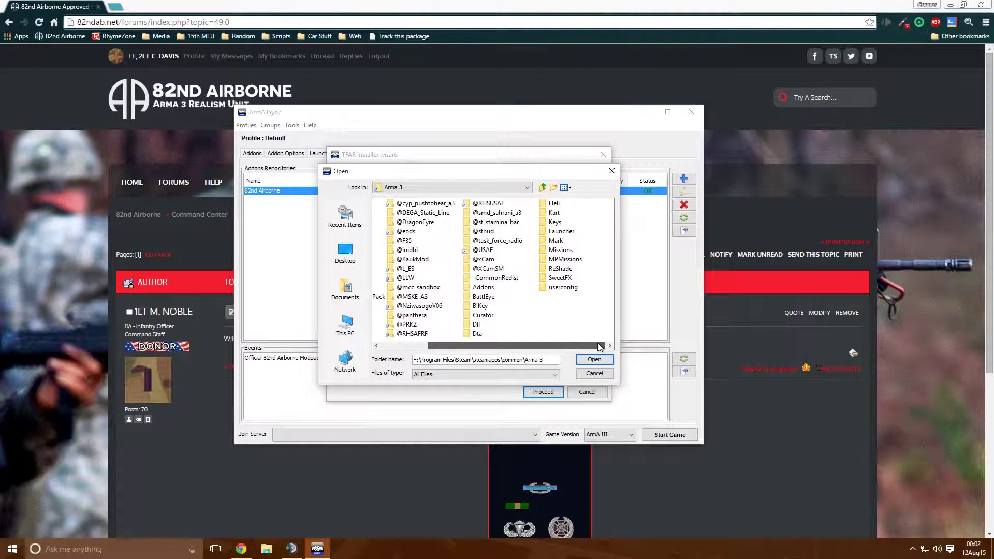
{"action": "left_click", "coordinate": [598, 371]}
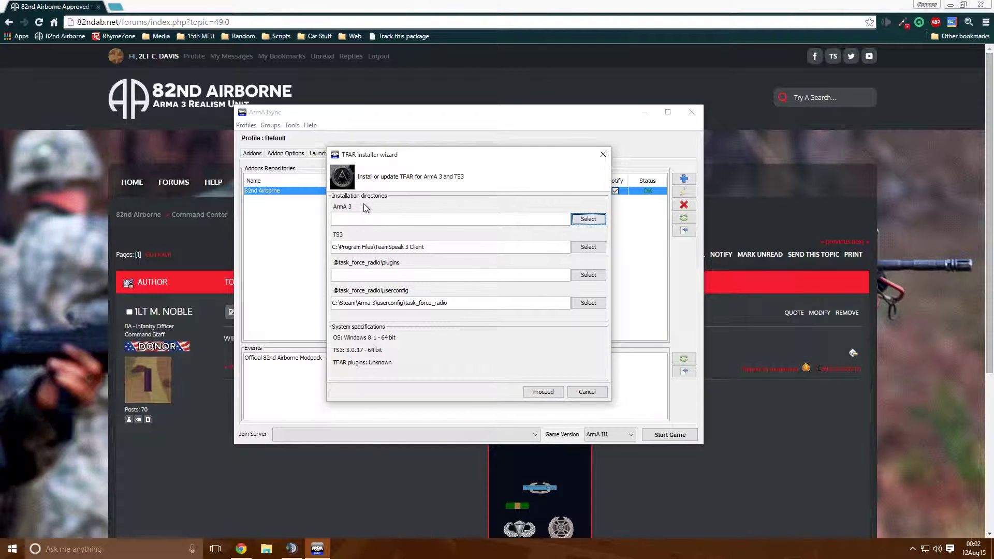
Set the wizard's ArmA 3 installation directory to F:\Program Files\Steam\steamapps\common\Arma 3.
{"action": "left_click", "coordinate": [590, 219]}
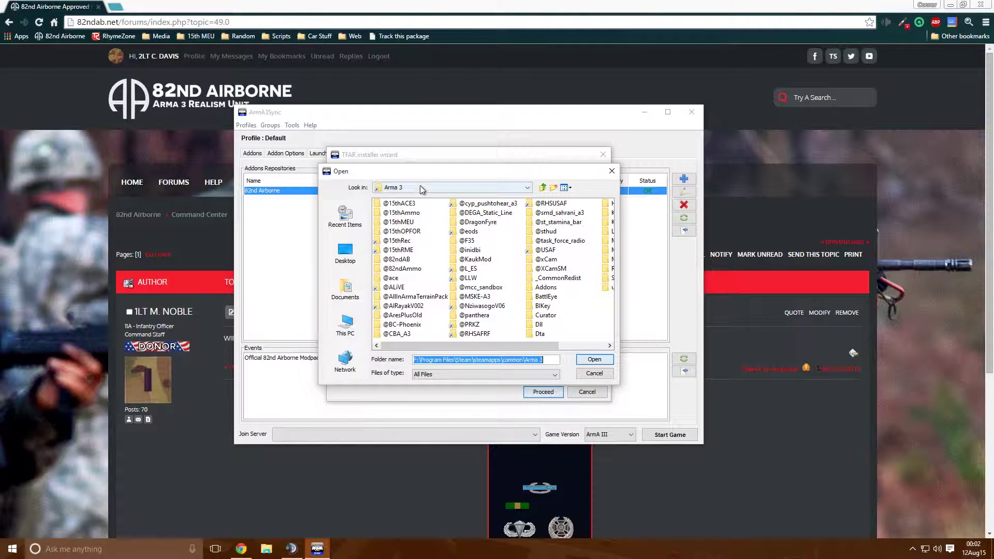
{"action": "left_click", "coordinate": [594, 359]}
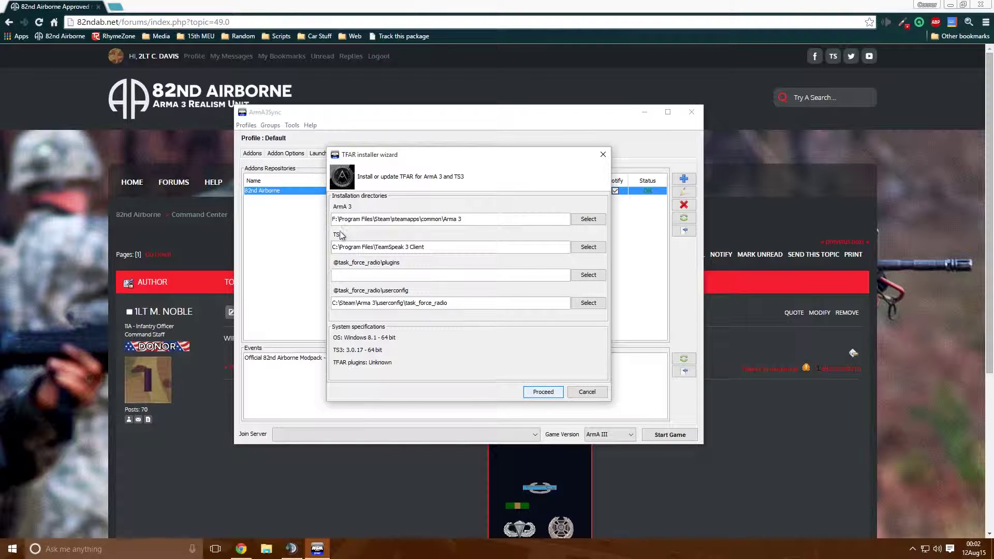
Set the TS3 installation directory to C:\Program Files\TeamSpeak 3 Client.
{"action": "left_click_drag", "start_coordinate": [334, 247], "coordinate": [370, 252]}
{"action": "left_click", "coordinate": [588, 246]}
{"action": "left_click", "coordinate": [447, 182]}
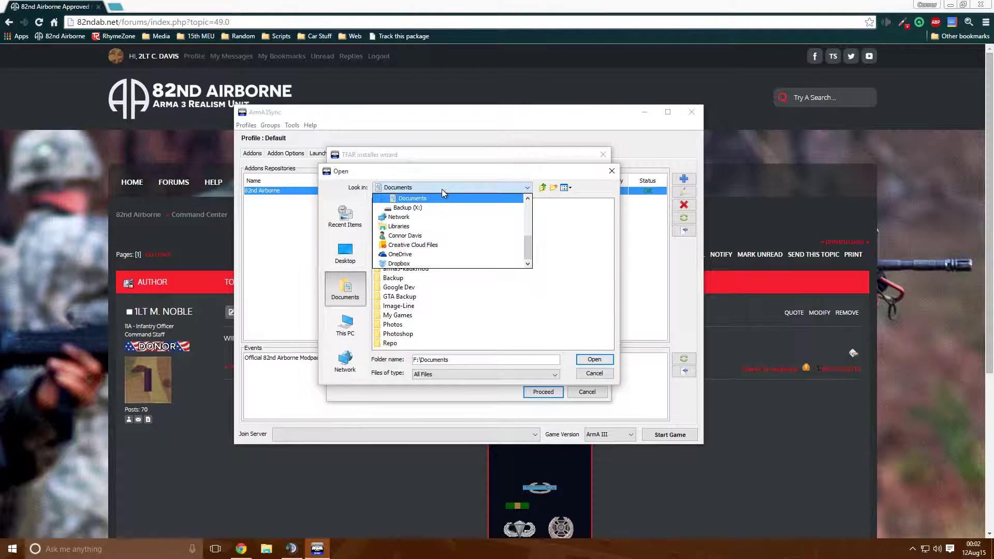
{"action": "left_click", "coordinate": [423, 216]}
{"action": "left_click", "coordinate": [411, 188]}
{"action": "left_click", "coordinate": [415, 207]}
{"action": "double_click", "coordinate": [407, 270]}
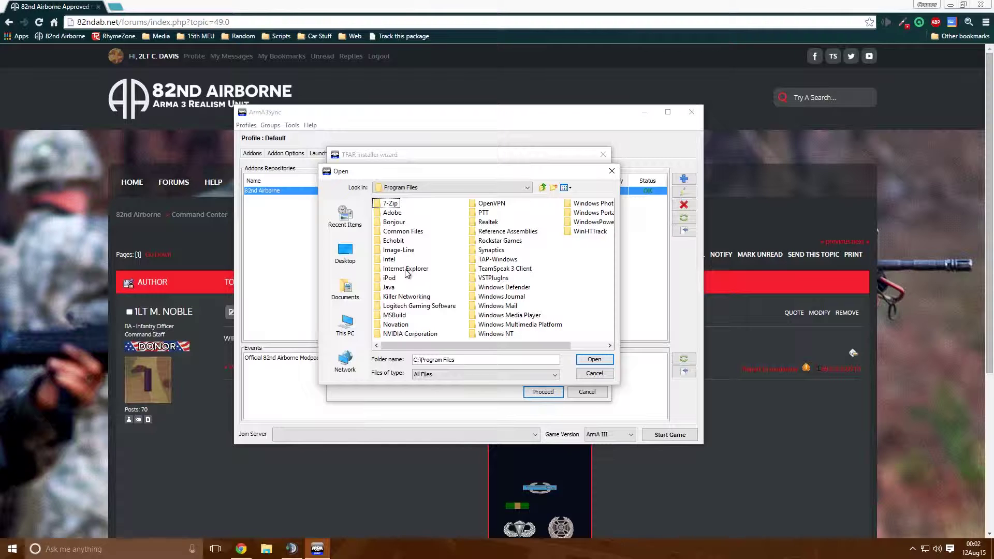
{"action": "left_click", "coordinate": [505, 268]}
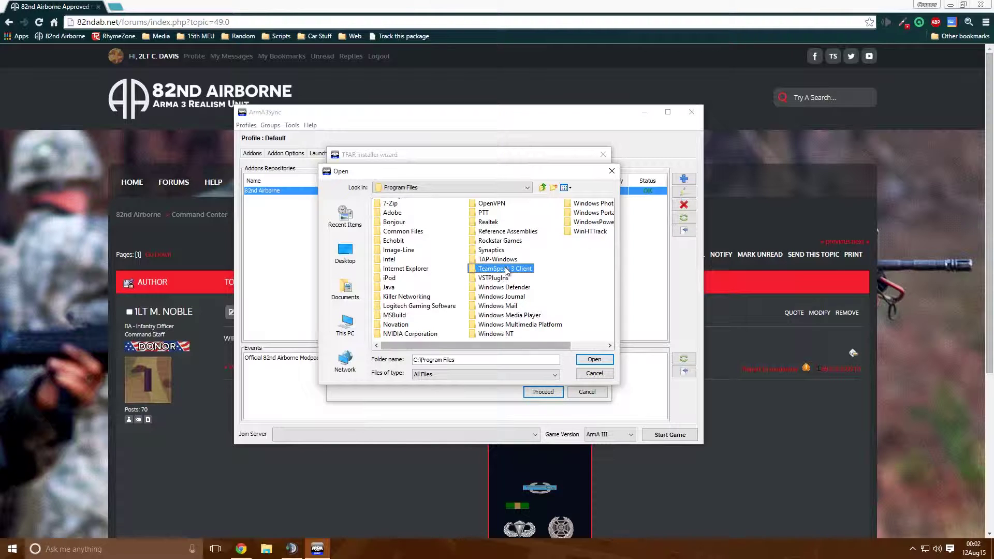
{"action": "left_click", "coordinate": [595, 359]}
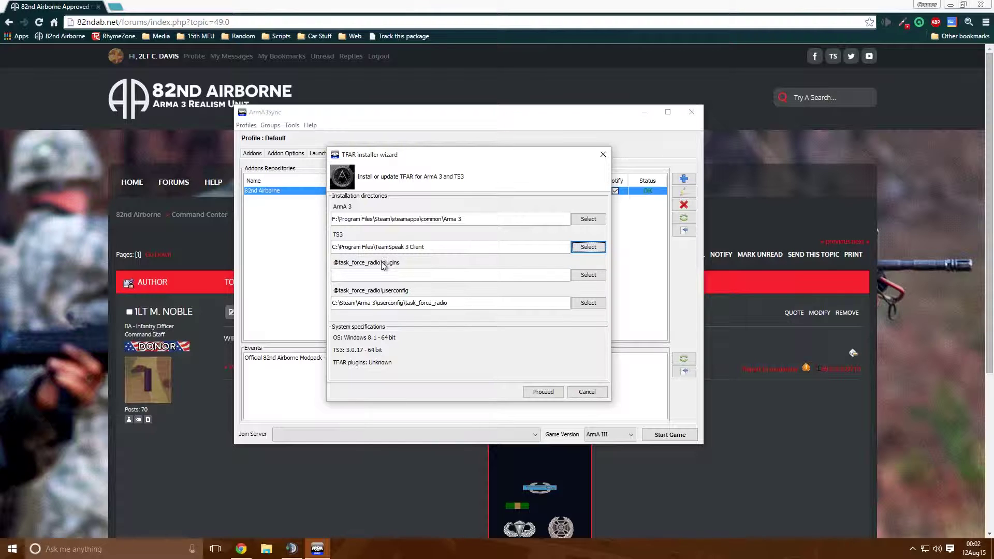
{"action": "left_click", "coordinate": [586, 276]}
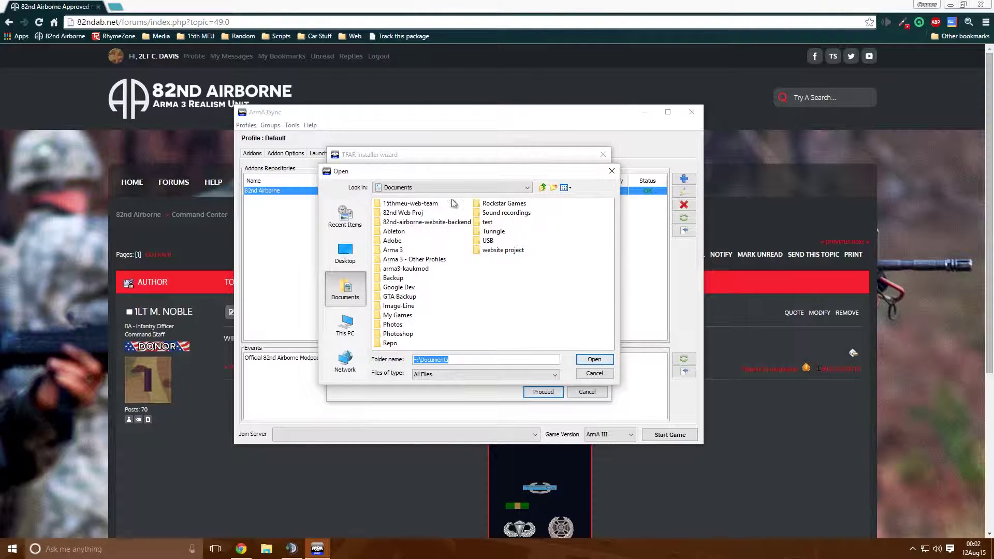
{"action": "left_click", "coordinate": [339, 336]}
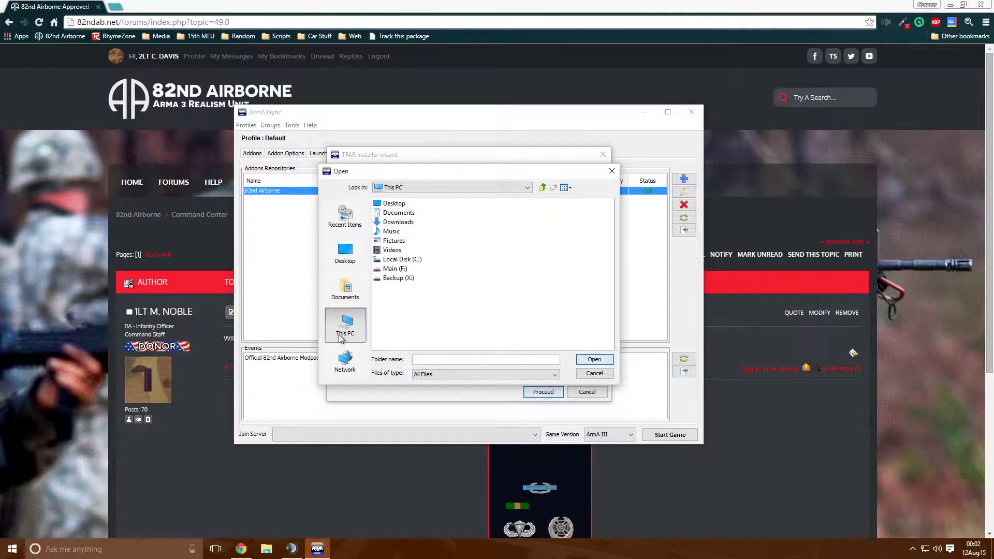
{"action": "double_click", "coordinate": [391, 269]}
{"action": "left_click", "coordinate": [453, 188]}
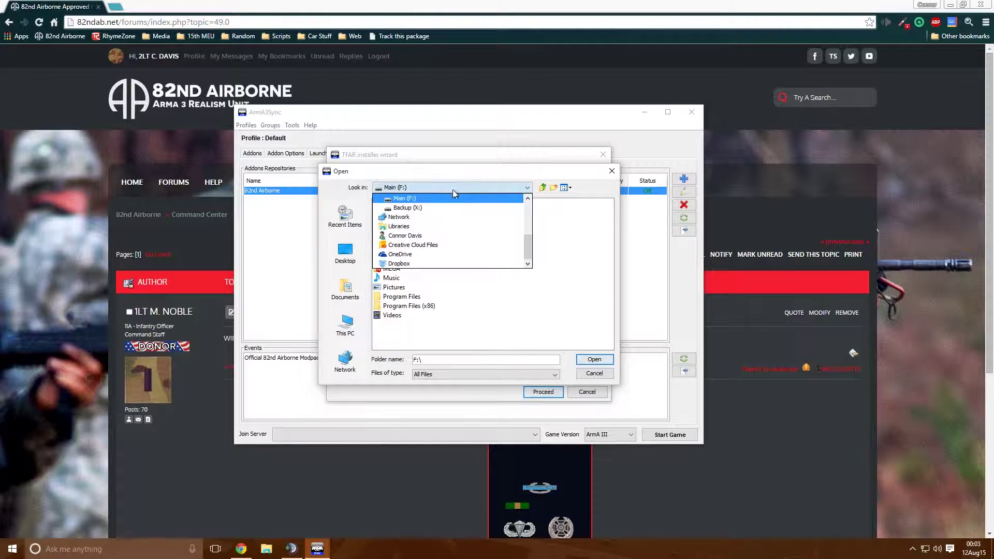
{"action": "left_click", "coordinate": [425, 198]}
{"action": "double_click", "coordinate": [400, 298]}
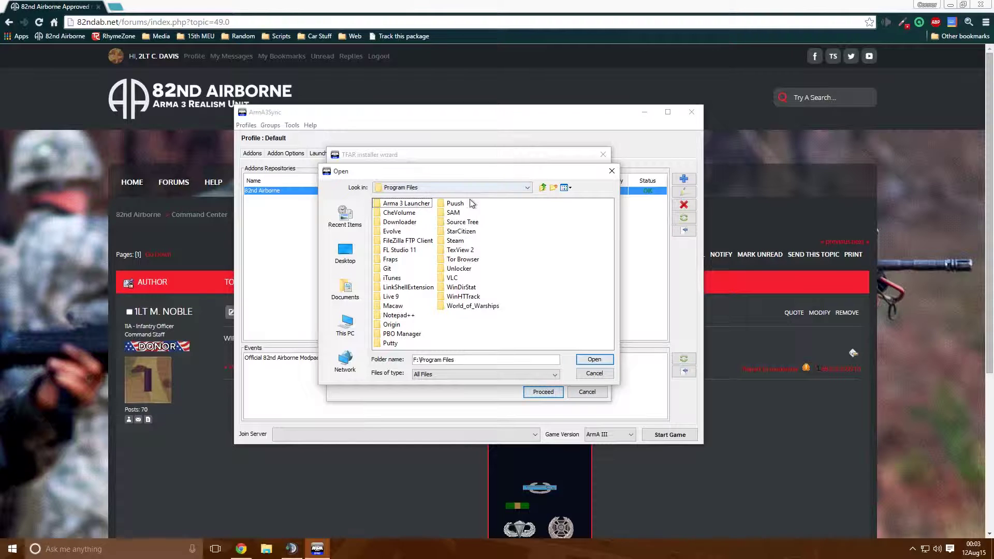
{"action": "left_click", "coordinate": [345, 324]}
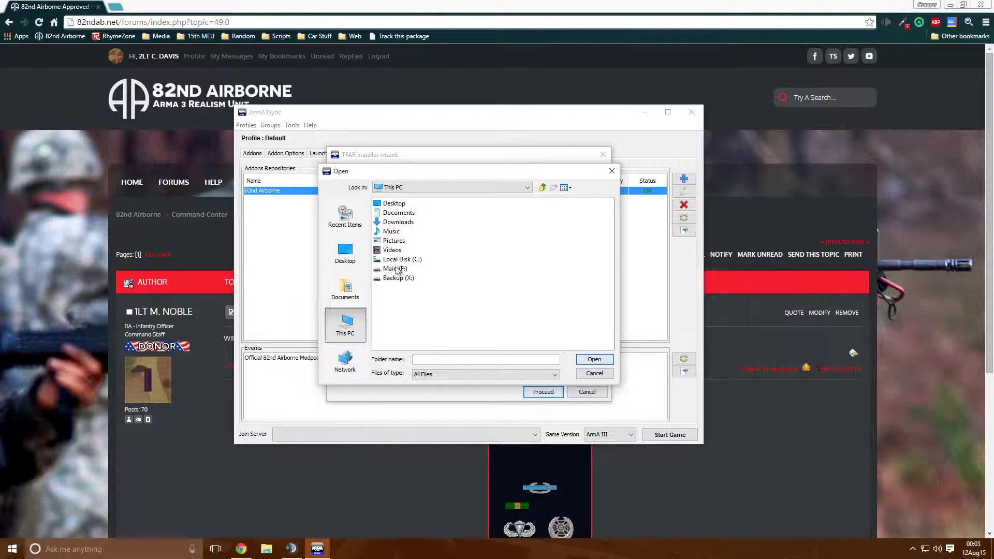
{"action": "double_click", "coordinate": [401, 260]}
{"action": "double_click", "coordinate": [392, 287]}
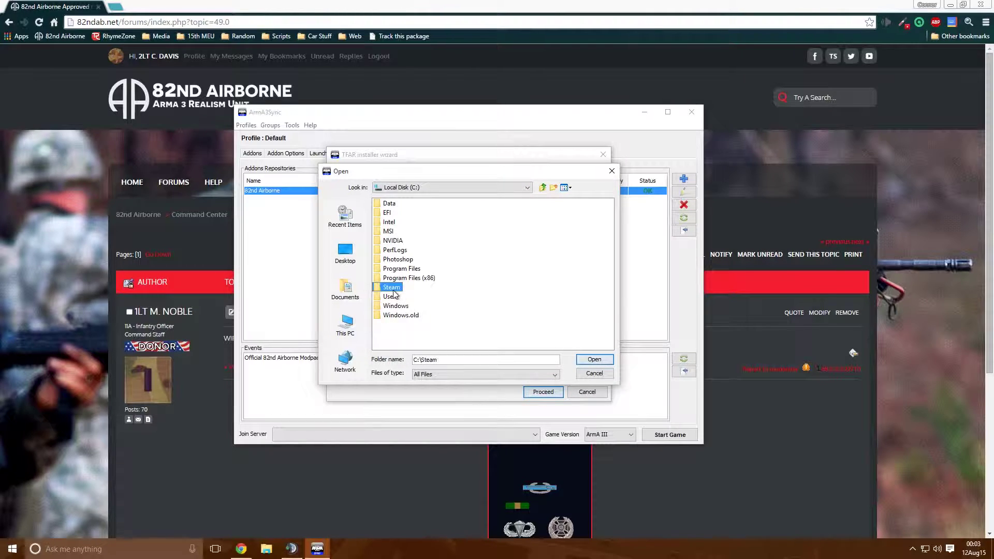
{"action": "double_click", "coordinate": [399, 203]}
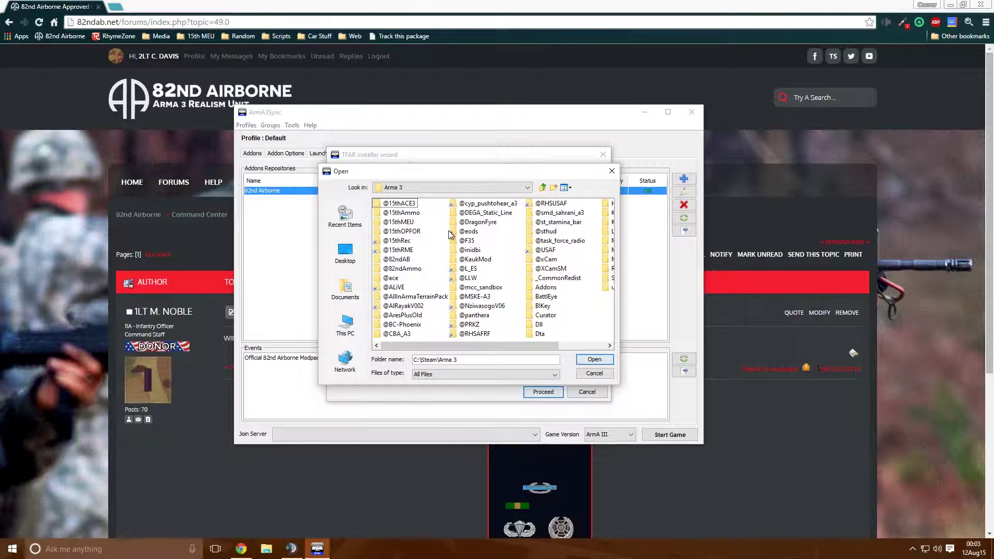
{"action": "scroll", "coordinate": [558, 265], "scroll_direction": "right", "scroll_amount": 1}
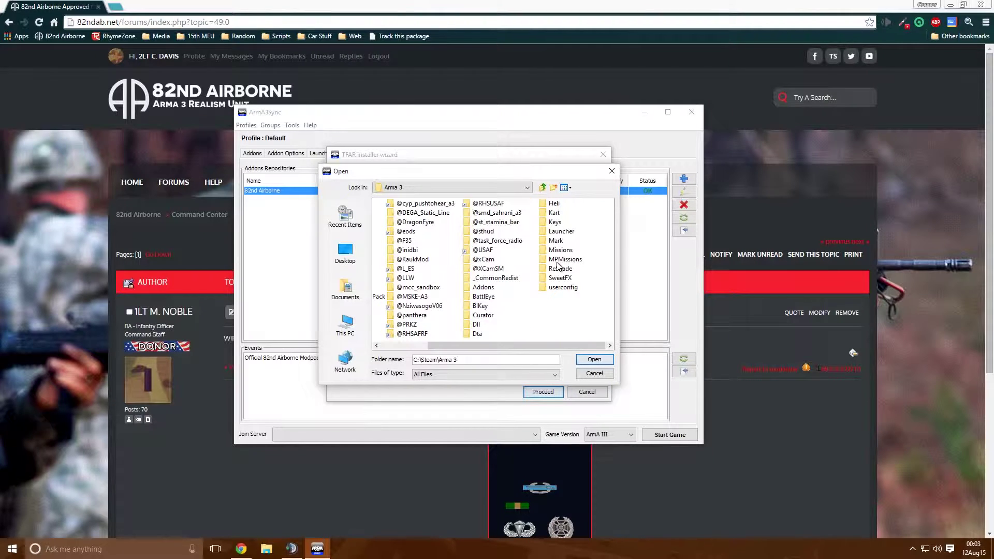
{"action": "scroll", "coordinate": [558, 266], "scroll_direction": "left", "scroll_amount": 1}
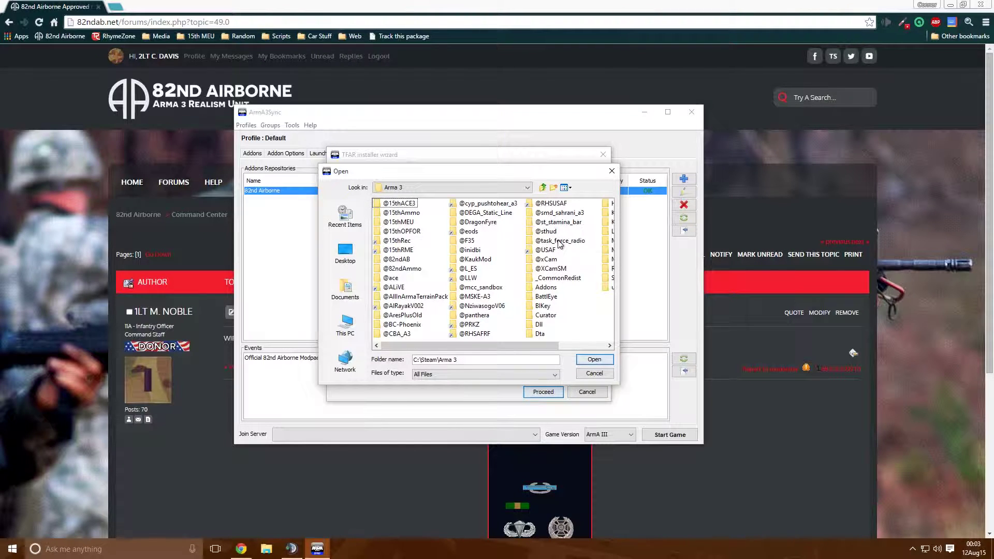
{"action": "left_click", "coordinate": [559, 242]}
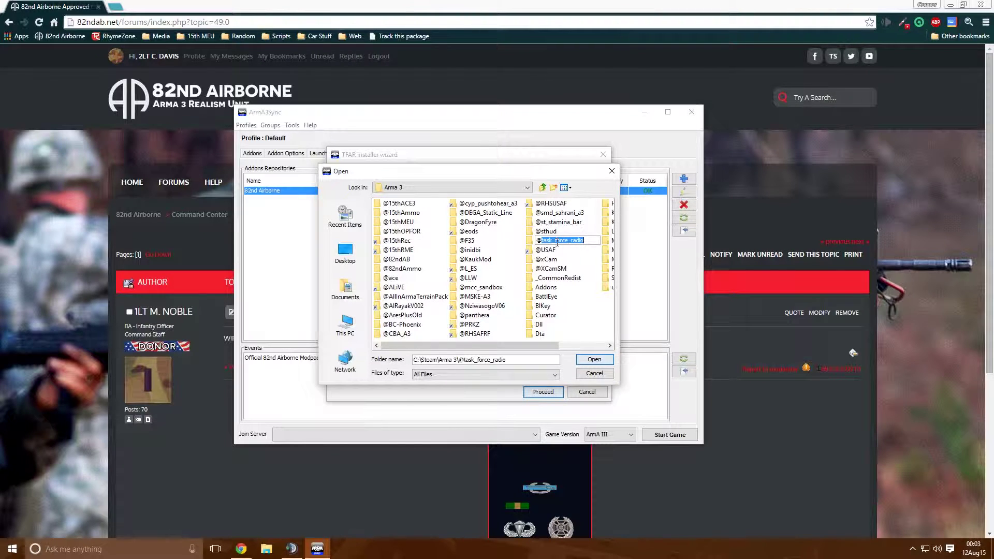
{"action": "double_click", "coordinate": [557, 241]}
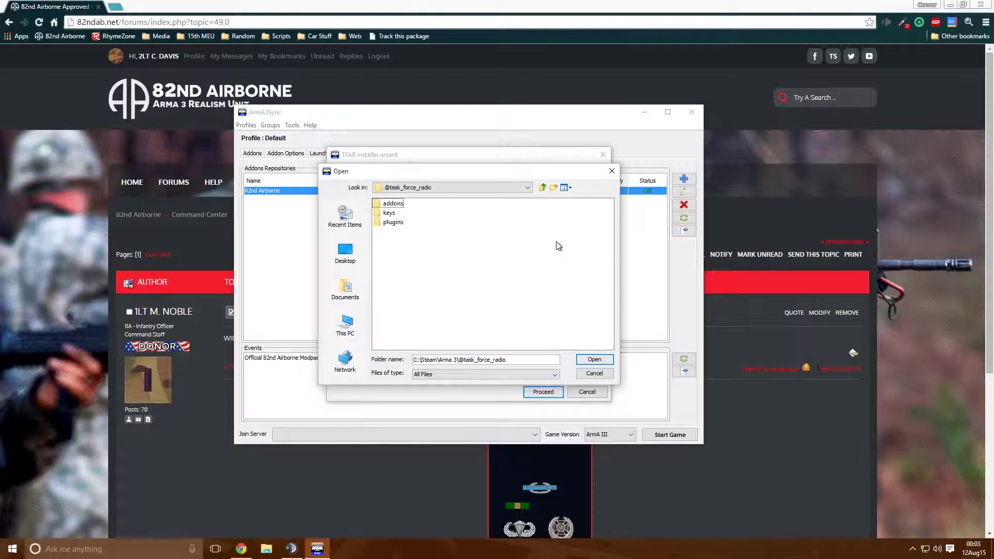
{"action": "left_click", "coordinate": [396, 223]}
{"action": "left_click", "coordinate": [600, 360]}
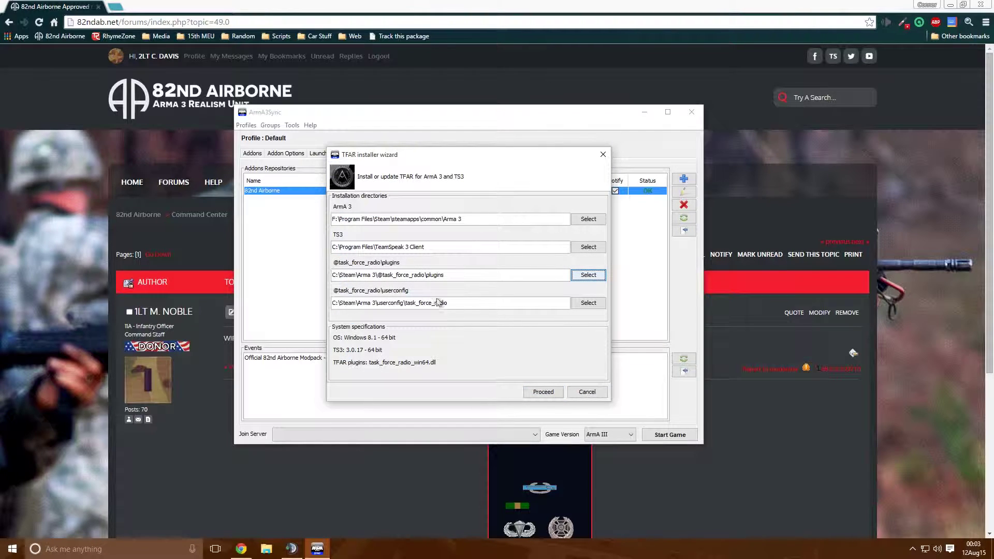
{"action": "left_click", "coordinate": [588, 303]}
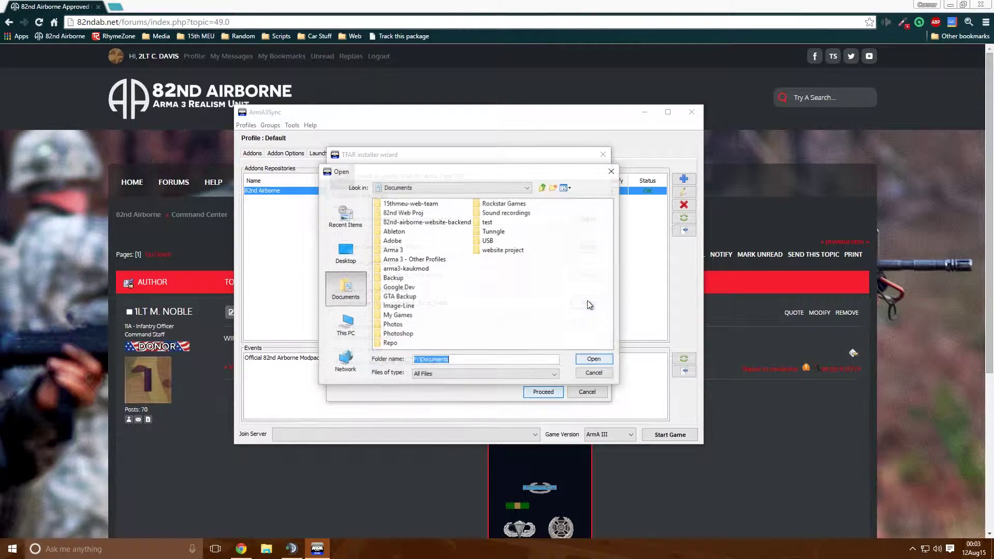
{"action": "left_click", "coordinate": [346, 325]}
{"action": "double_click", "coordinate": [400, 259]}
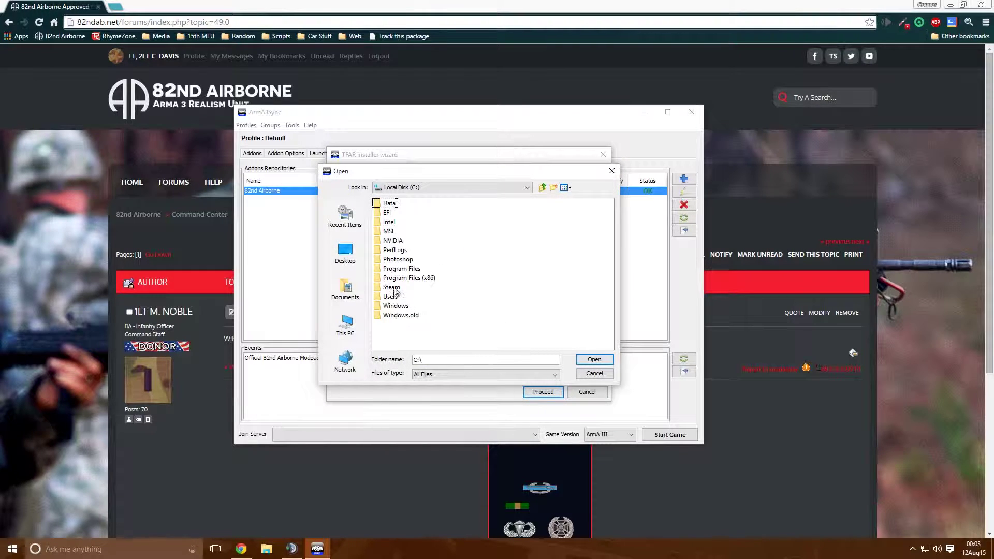
{"action": "double_click", "coordinate": [401, 268]}
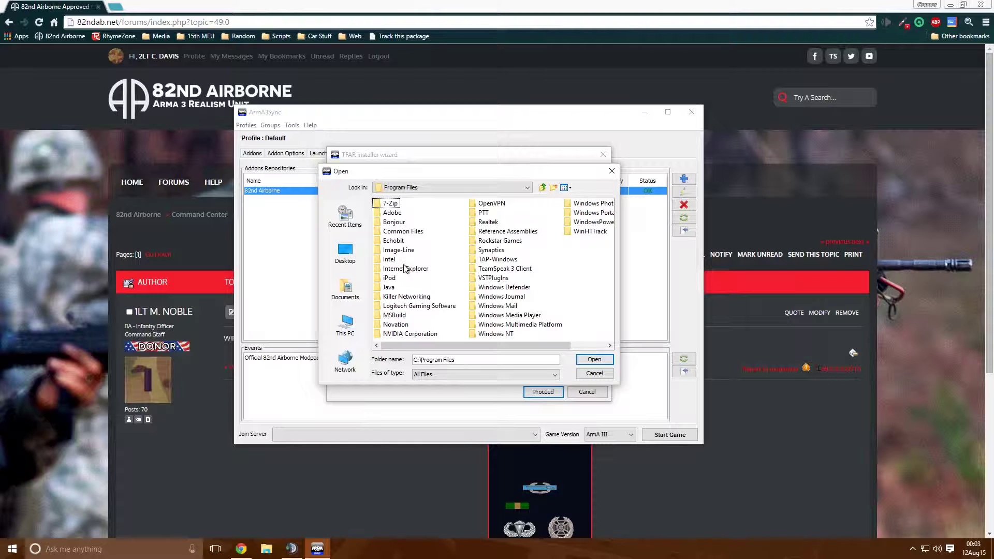
{"action": "left_click", "coordinate": [541, 188]}
{"action": "left_click", "coordinate": [541, 188]}
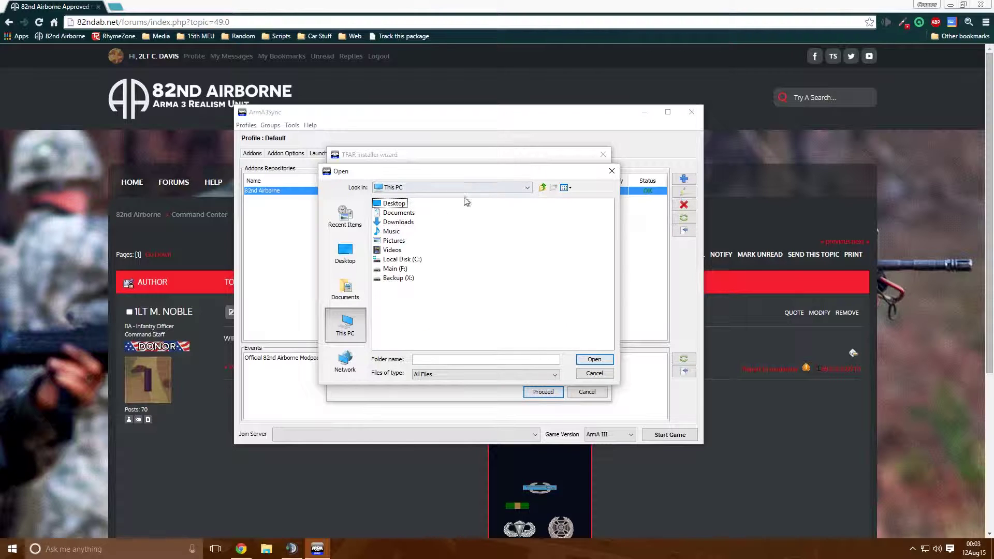
{"action": "double_click", "coordinate": [399, 268]}
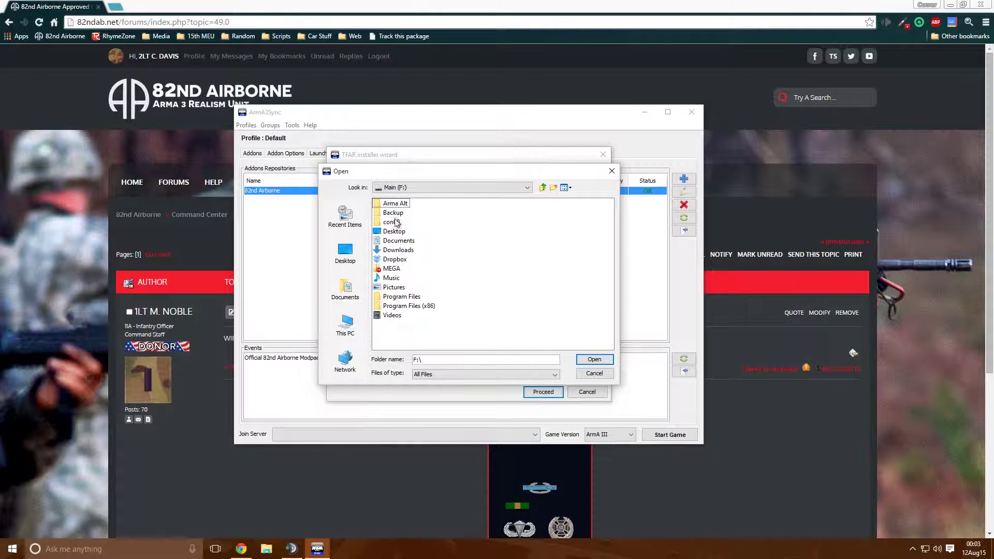
{"action": "left_click", "coordinate": [430, 186]}
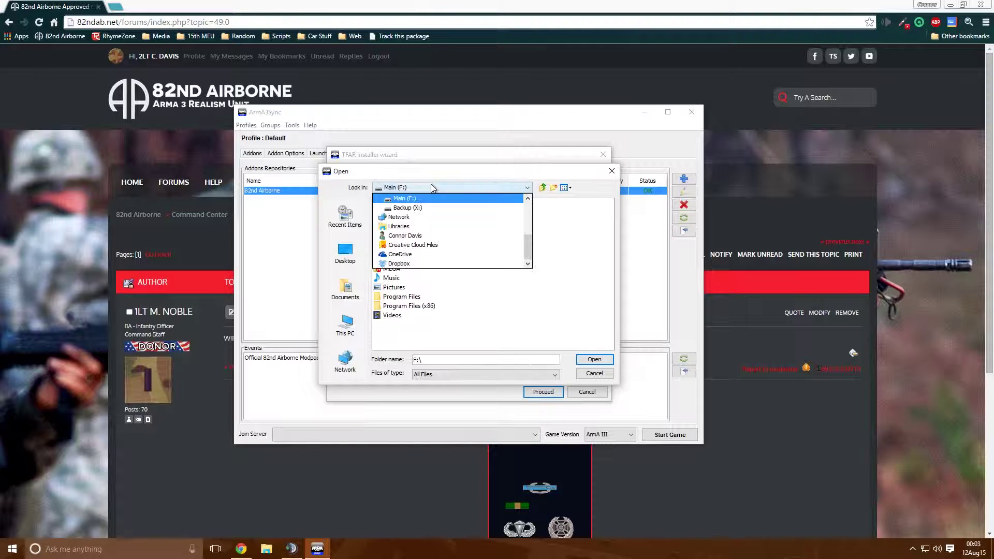
{"action": "left_click", "coordinate": [414, 216]}
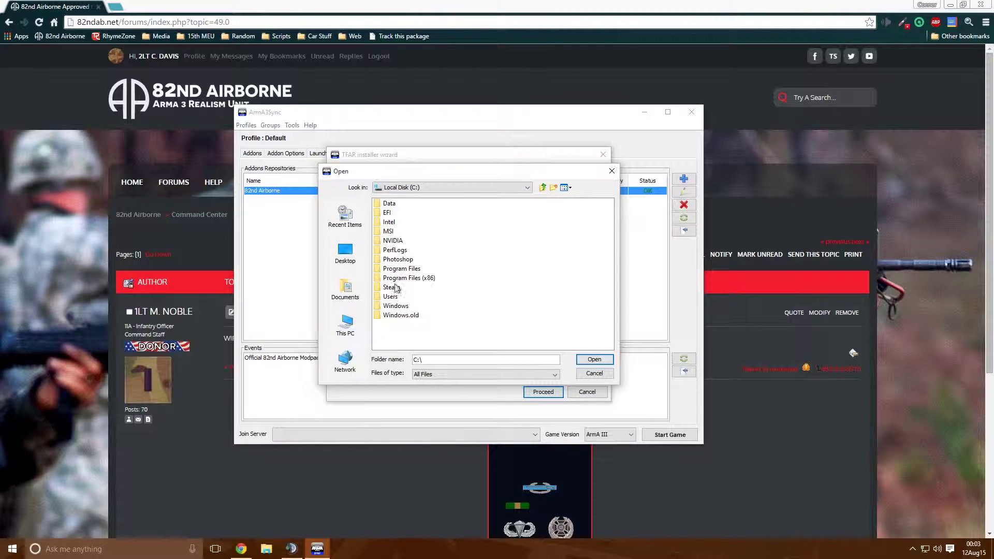
{"action": "left_click", "coordinate": [392, 288]}
{"action": "double_click", "coordinate": [392, 288]}
{"action": "double_click", "coordinate": [394, 203]}
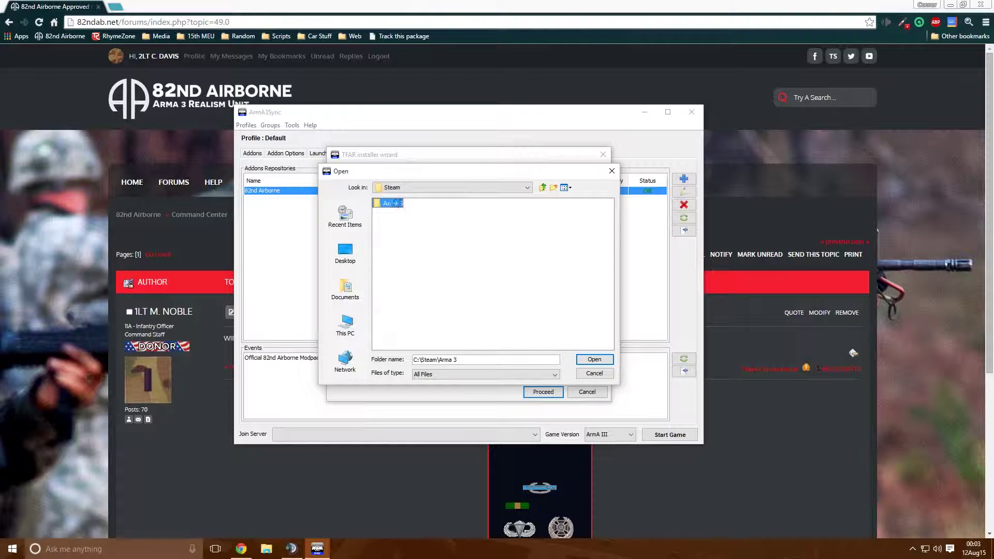
{"action": "scroll", "coordinate": [556, 273], "scroll_direction": "down", "scroll_amount": 1}
{"action": "left_click", "coordinate": [557, 288]}
{"action": "double_click", "coordinate": [556, 288]}
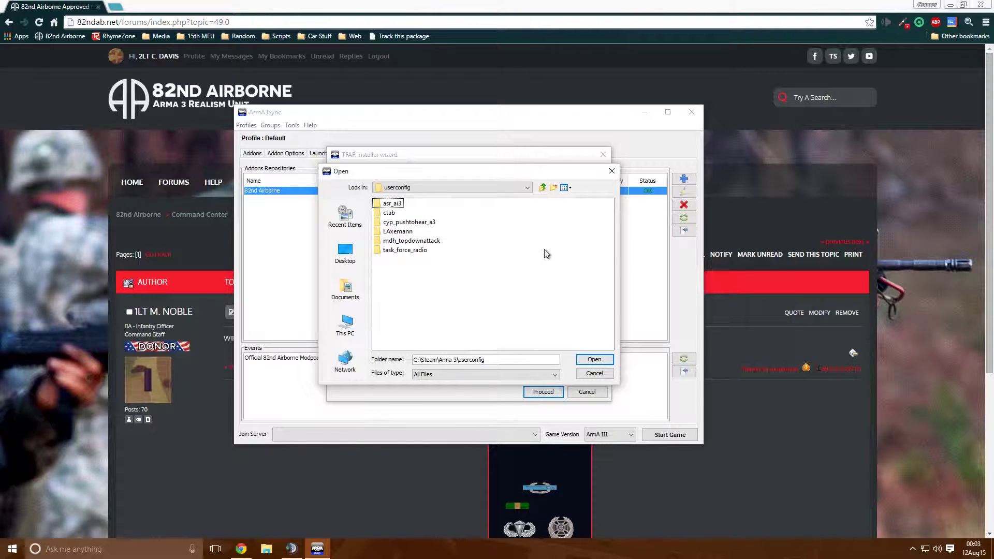
{"action": "left_click", "coordinate": [416, 250]}
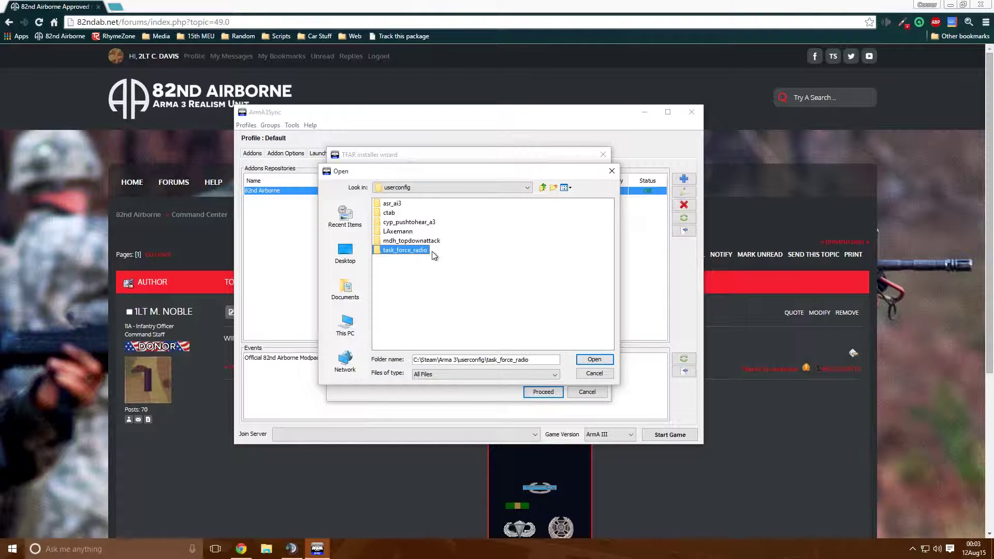
{"action": "left_click", "coordinate": [590, 361]}
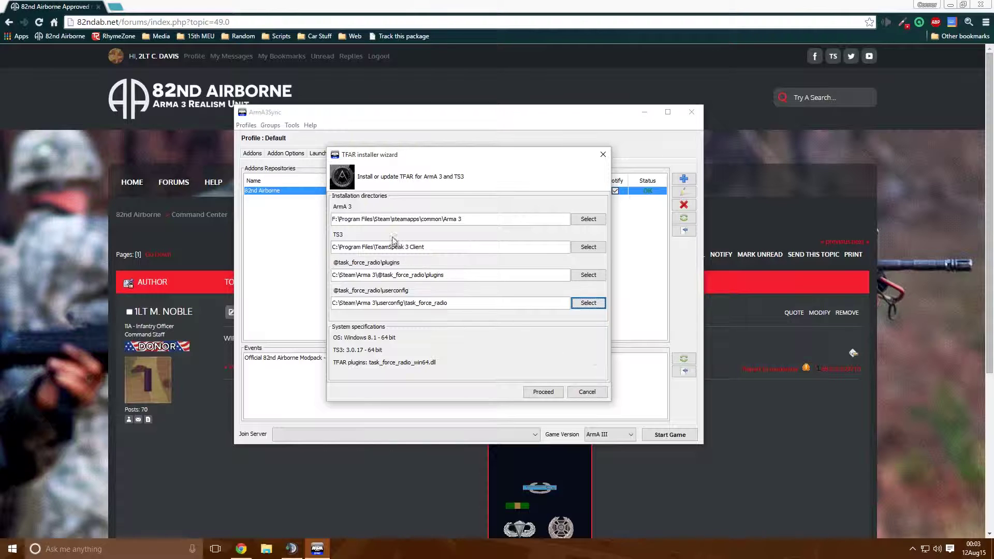
Try to run the TFAR installation with the chosen directories and cancel out of the wizard.
{"action": "left_click", "coordinate": [542, 392]}
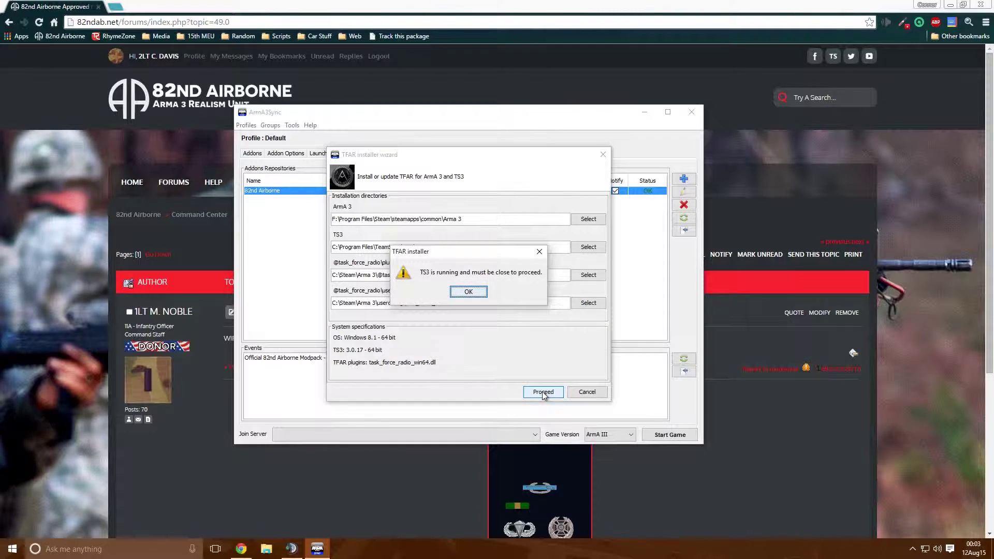
{"action": "left_click", "coordinate": [472, 293]}
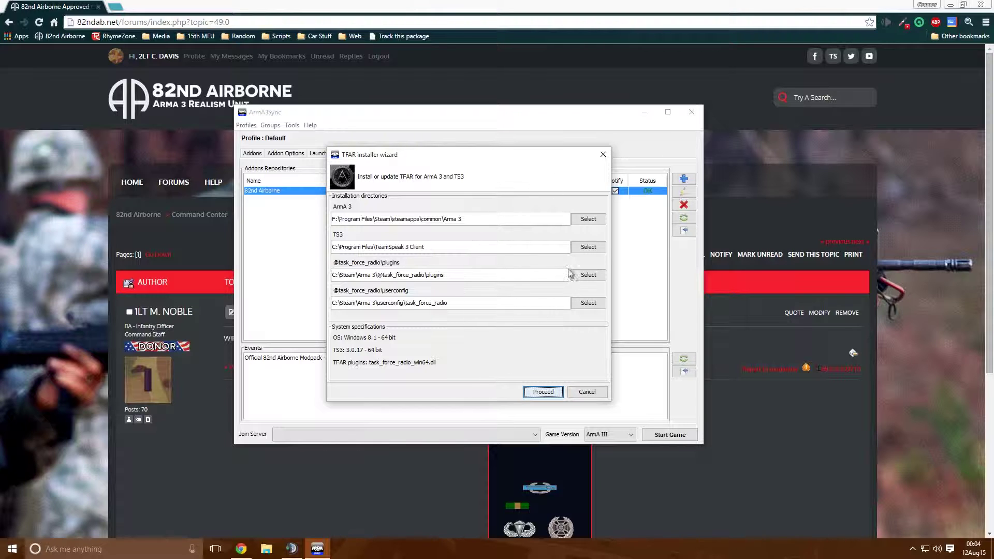
{"action": "left_click", "coordinate": [587, 393]}
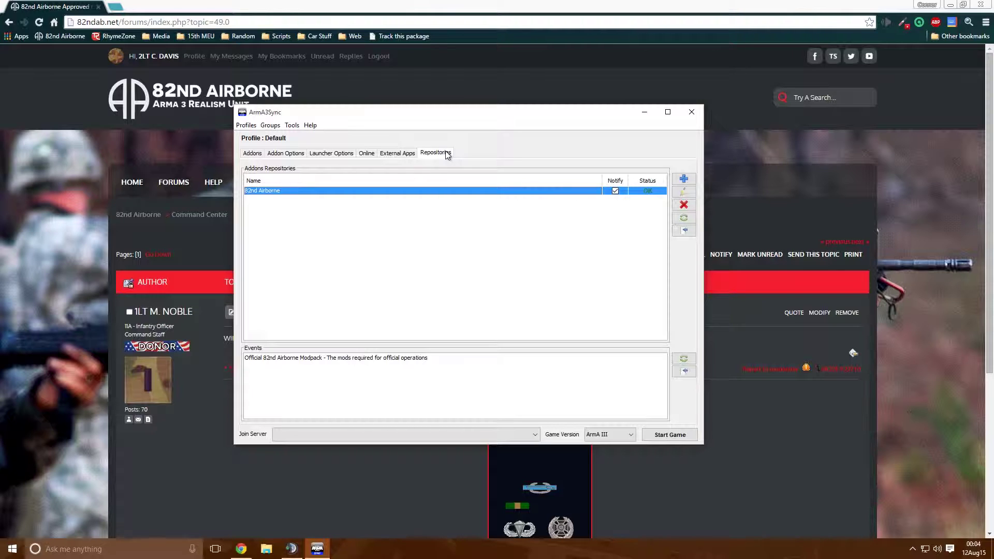
Remove the Official 82nd Airborne Modpack and 82nd Client Side Mods groups from the addon groups.
{"action": "left_click", "coordinate": [262, 154]}
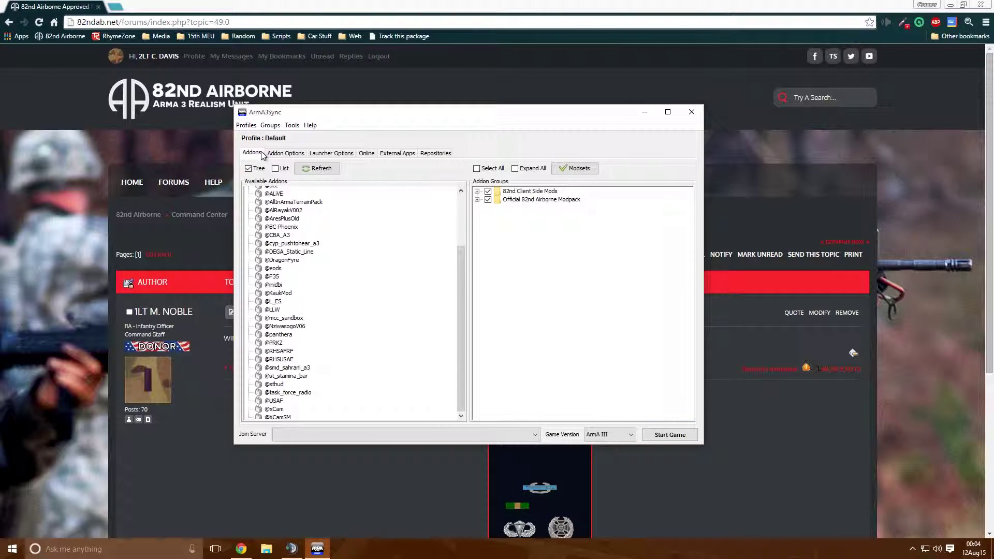
{"action": "right_click", "coordinate": [528, 196]}
{"action": "right_click", "coordinate": [513, 197]}
{"action": "right_click", "coordinate": [510, 197]}
{"action": "left_click", "coordinate": [530, 199]}
{"action": "right_click", "coordinate": [531, 198]}
{"action": "left_click", "coordinate": [554, 227]}
{"action": "left_click", "coordinate": [527, 191]}
{"action": "right_click", "coordinate": [527, 191]}
{"action": "left_click", "coordinate": [555, 222]}
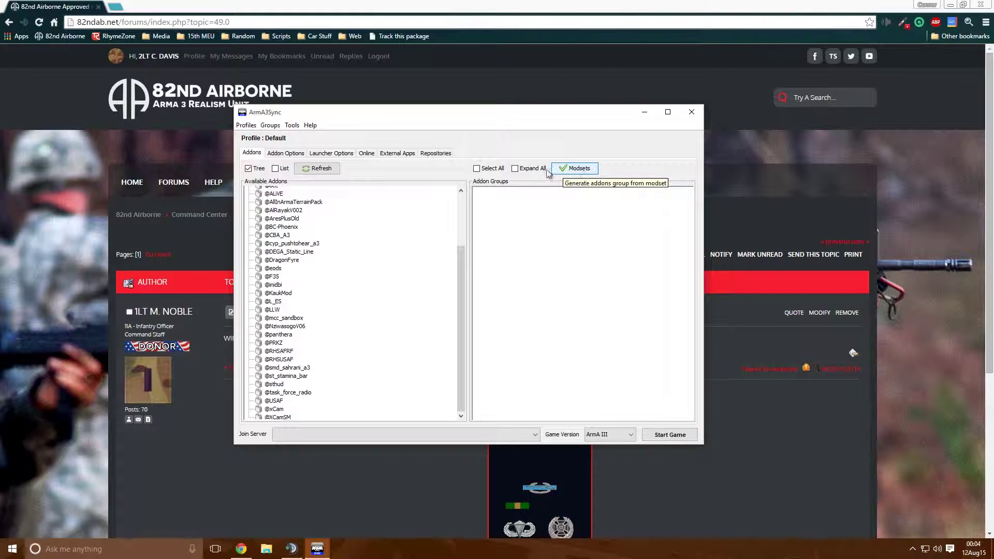
Generate an addon group from the Official 82nd Airborne Modpack event modset and enable the group.
{"action": "left_click", "coordinate": [569, 169]}
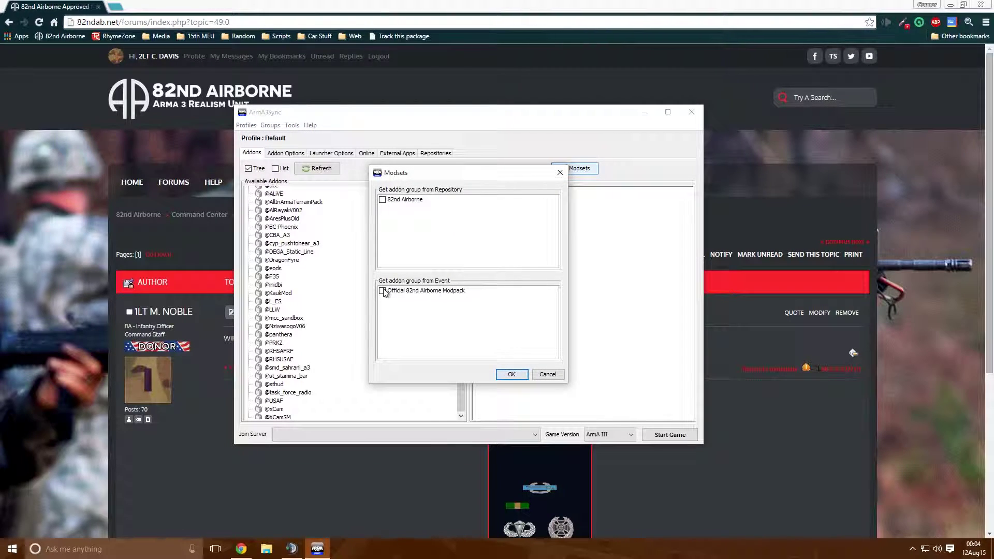
{"action": "left_click", "coordinate": [383, 290]}
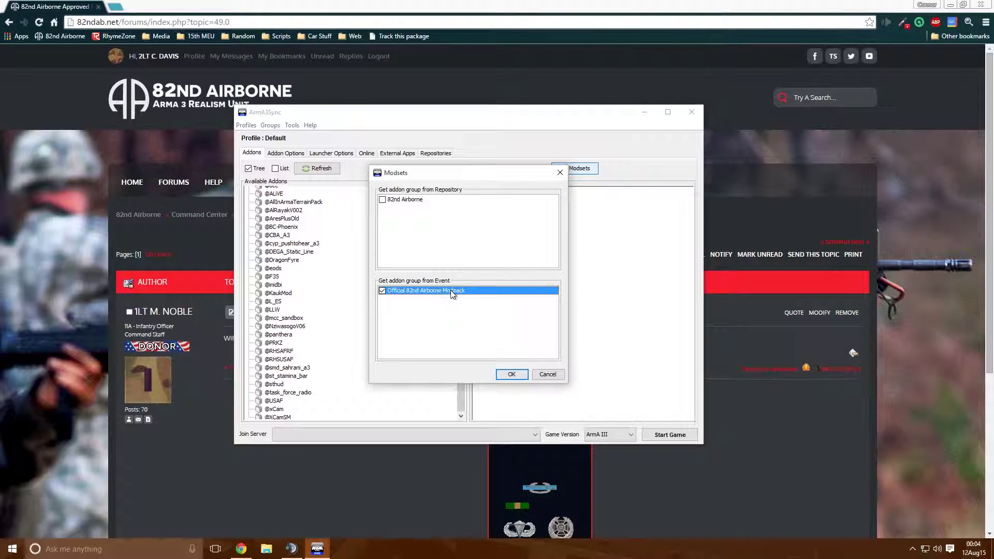
{"action": "left_click", "coordinate": [511, 374]}
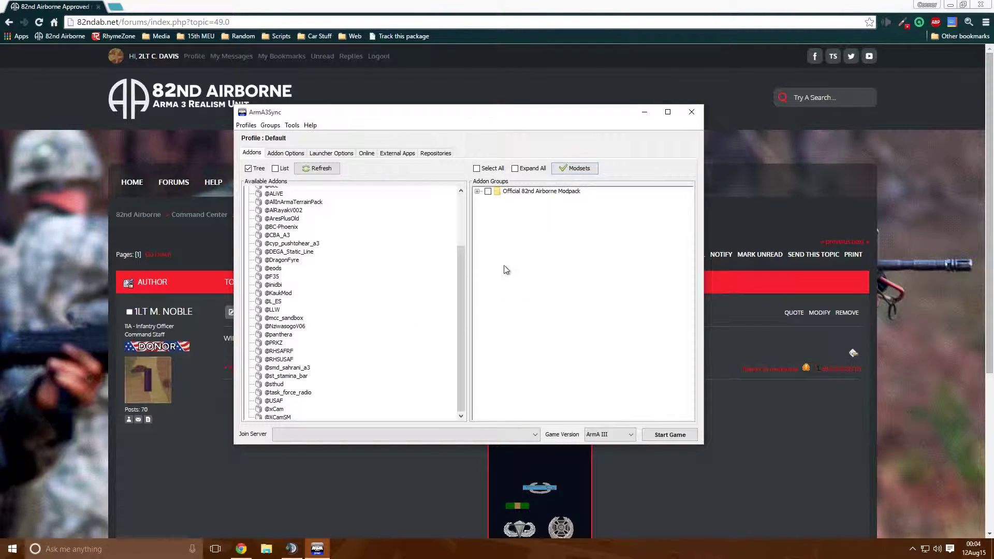
{"action": "left_click", "coordinate": [486, 193]}
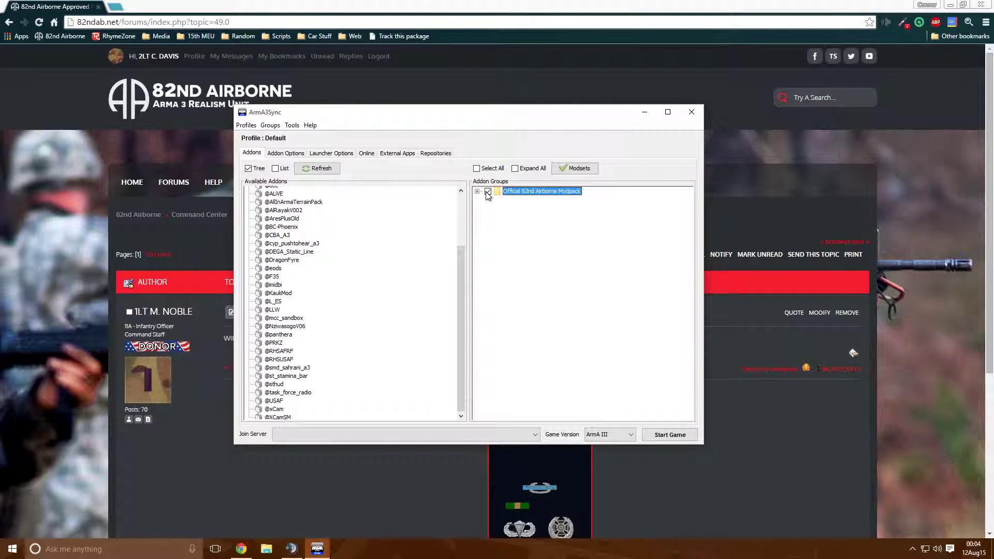
{"action": "left_click", "coordinate": [495, 237]}
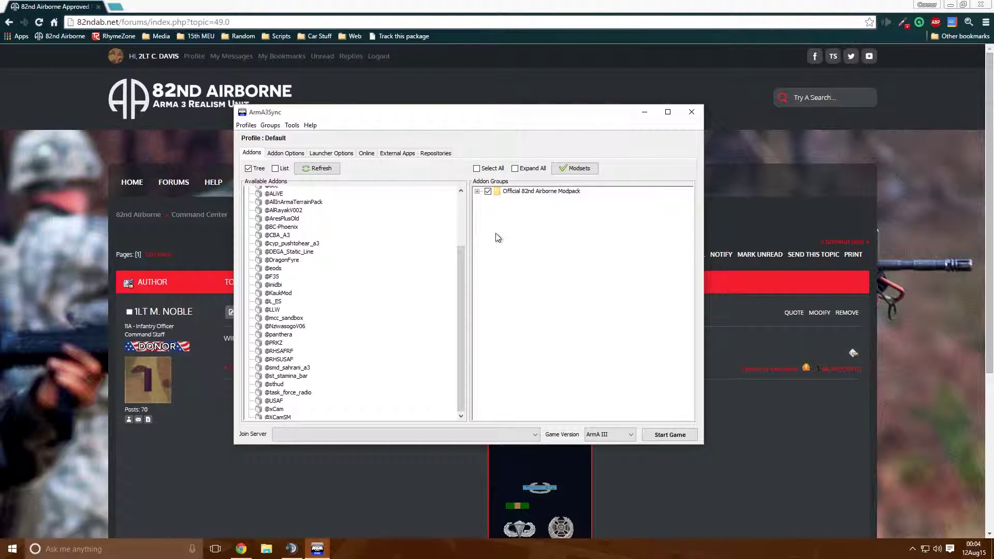
Create a new addon group named 82nd Client Mods.
{"action": "right_click", "coordinate": [508, 241]}
{"action": "left_click", "coordinate": [528, 248]}
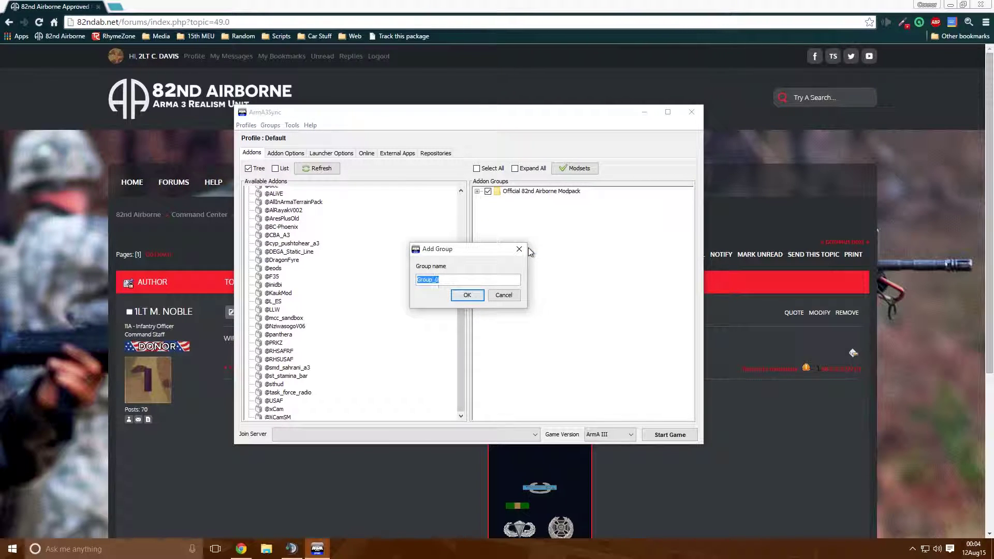
{"action": "type", "text": "82nd Client Mods"}
{"action": "key", "text": "Return"}
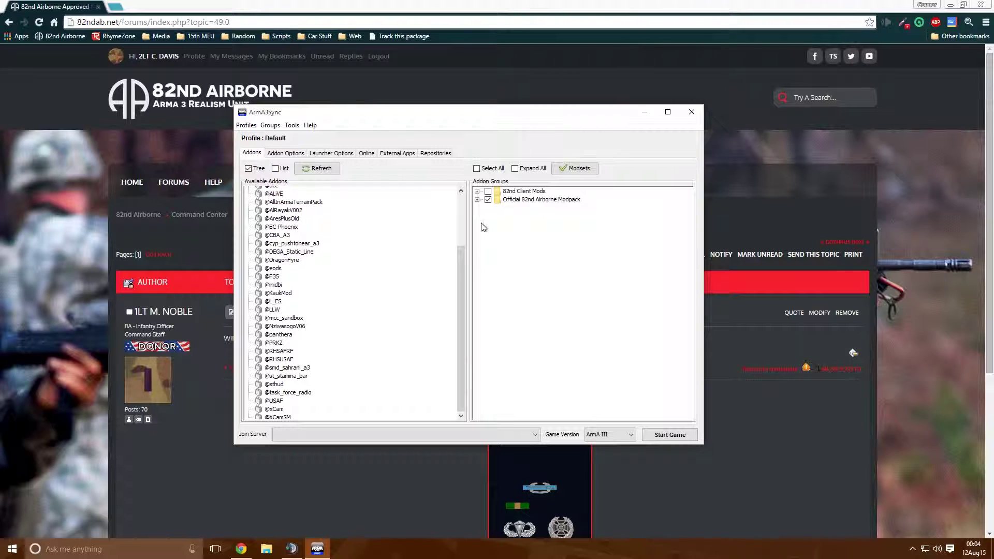
{"action": "left_click", "coordinate": [518, 192]}
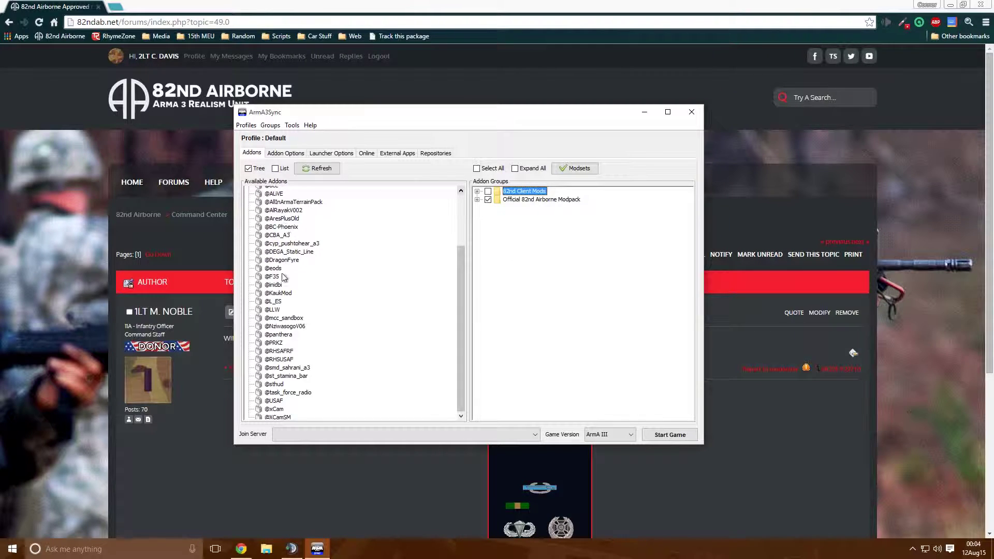
{"action": "left_click", "coordinate": [295, 377]}
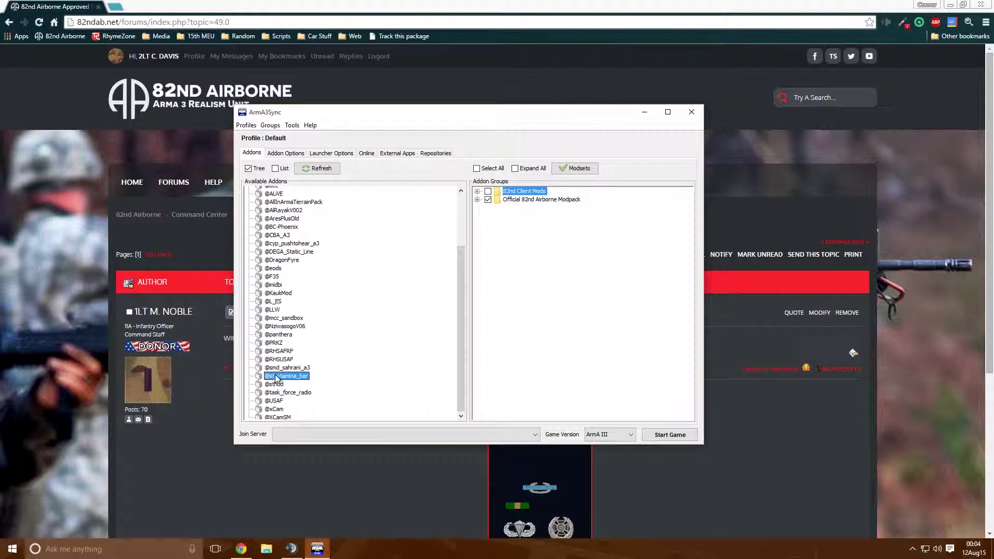
{"action": "left_click", "coordinate": [278, 384]}
{"action": "left_click_drag", "start_coordinate": [278, 387], "coordinate": [520, 195]}
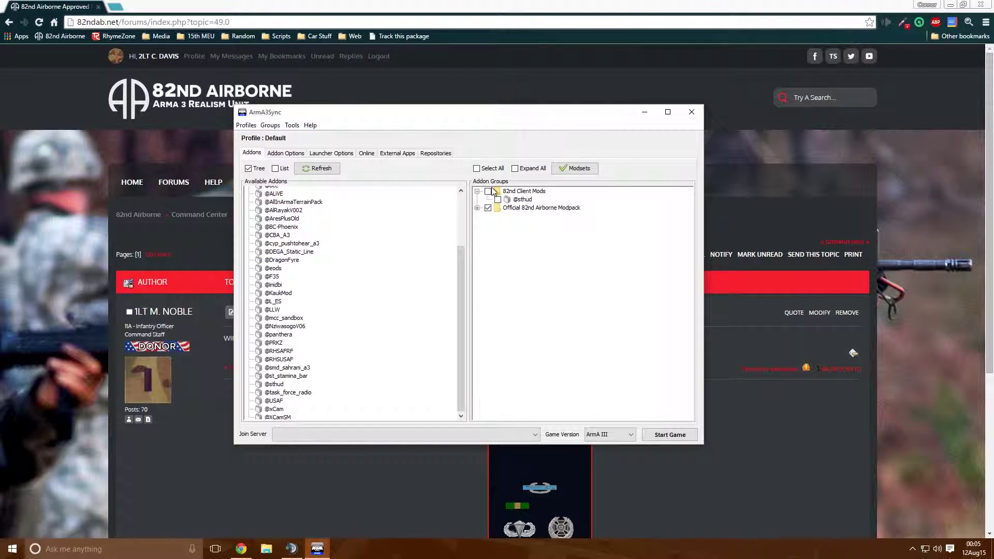
{"action": "left_click", "coordinate": [520, 194]}
{"action": "left_click", "coordinate": [487, 191]}
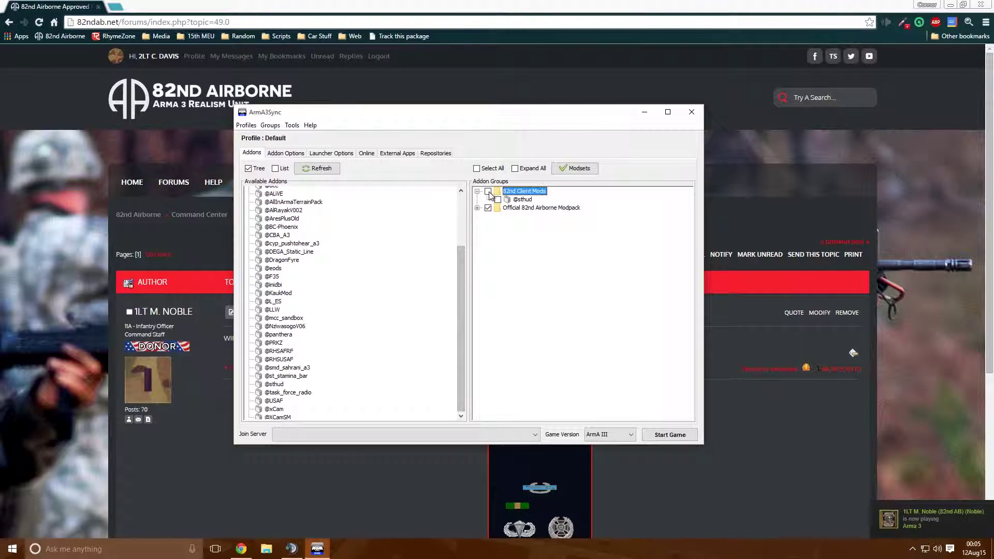
{"action": "left_click", "coordinate": [476, 191]}
{"action": "left_click", "coordinate": [517, 194]}
Examine the addons inside the Official 82nd Airborne Modpack group and revisit the repositories view.
{"action": "left_click", "coordinate": [476, 200]}
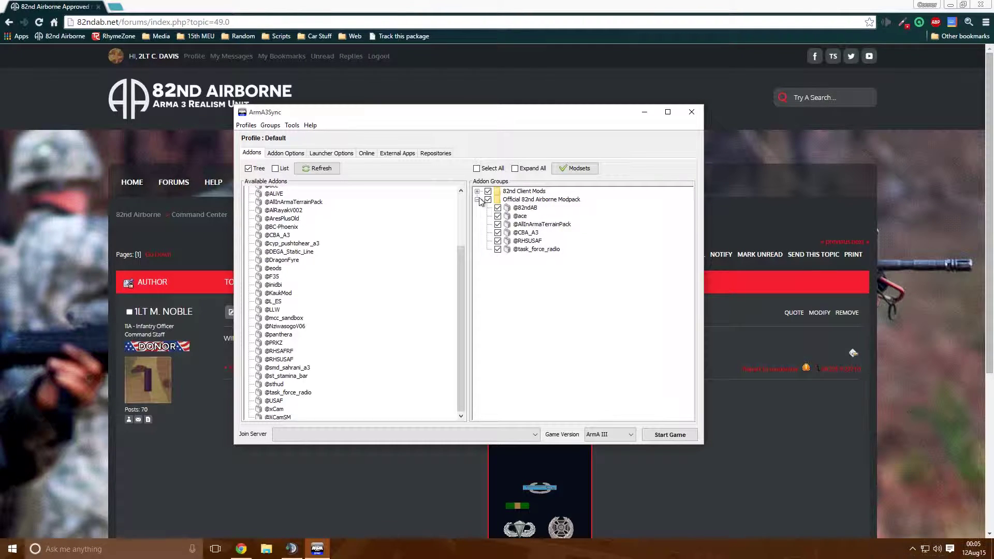
{"action": "left_click", "coordinate": [525, 241]}
{"action": "left_click", "coordinate": [436, 154]}
{"action": "left_click", "coordinate": [258, 155]}
{"action": "left_click", "coordinate": [304, 167]}
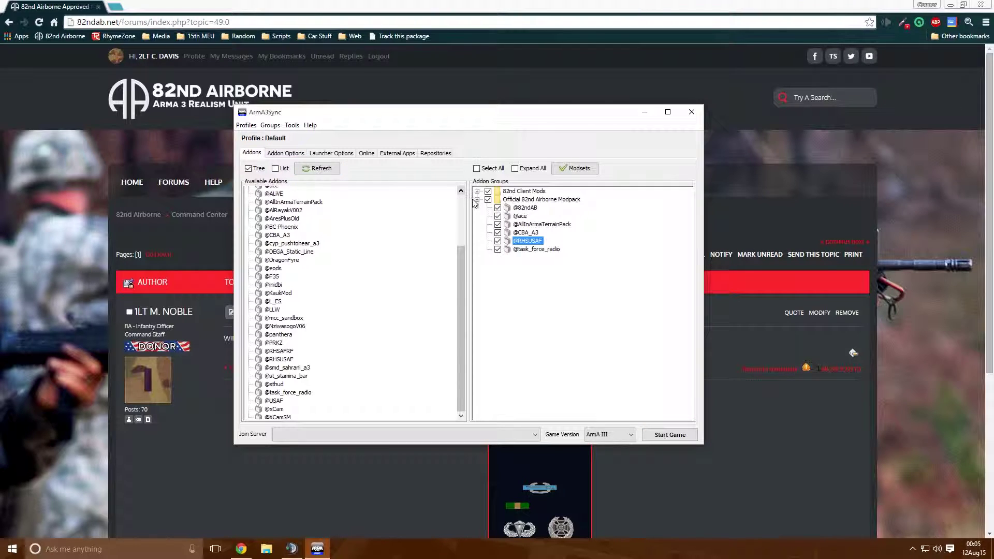
Review the available modsets without importing any and inspect the 82nd Client Mods group.
{"action": "left_click", "coordinate": [579, 168]}
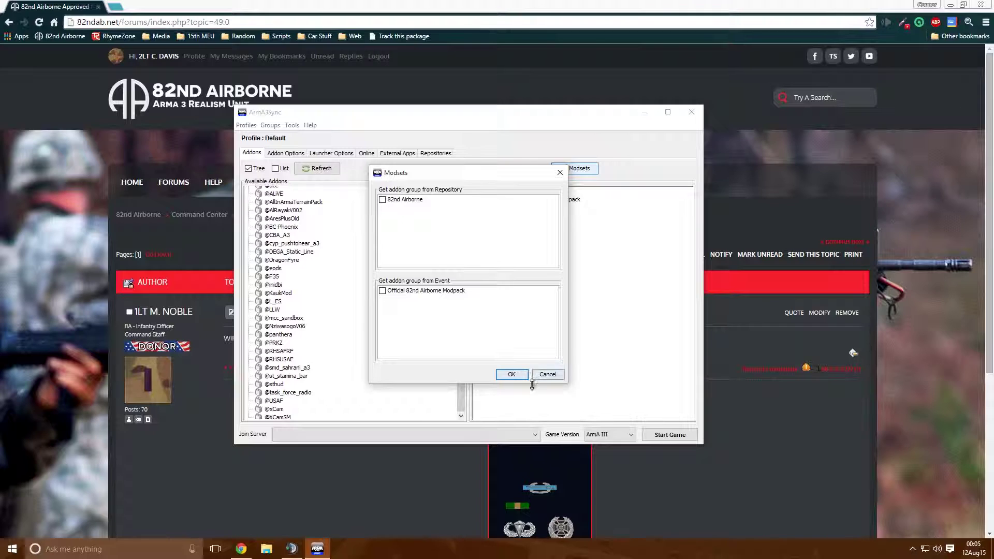
{"action": "left_click", "coordinate": [512, 374]}
{"action": "left_click", "coordinate": [487, 191]}
{"action": "left_click", "coordinate": [477, 192]}
{"action": "left_click", "coordinate": [478, 191]}
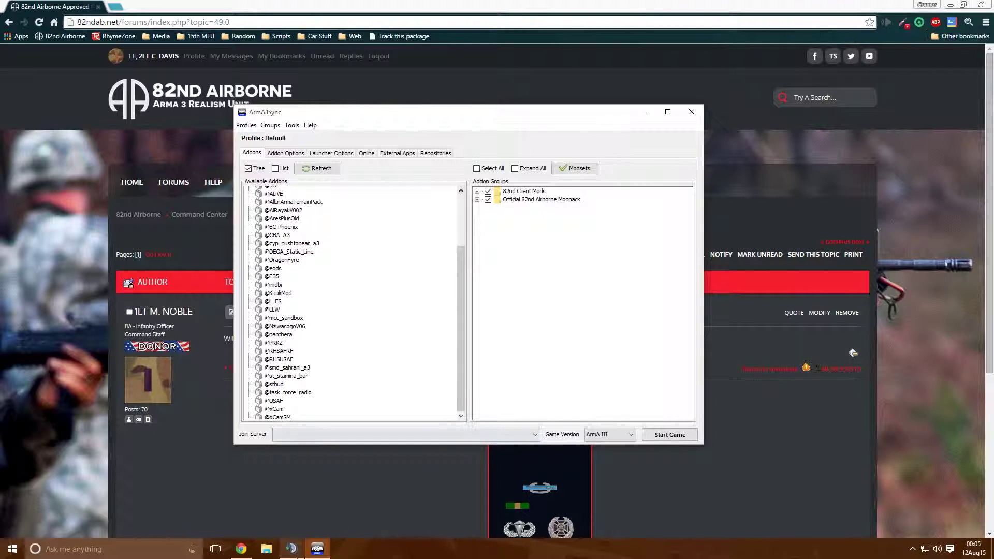
Switch to TeamSpeak 3 and check the Task Force Arma 3 Radio entry in the plugin list.
{"action": "left_click", "coordinate": [291, 549]}
{"action": "left_click", "coordinate": [222, 16]}
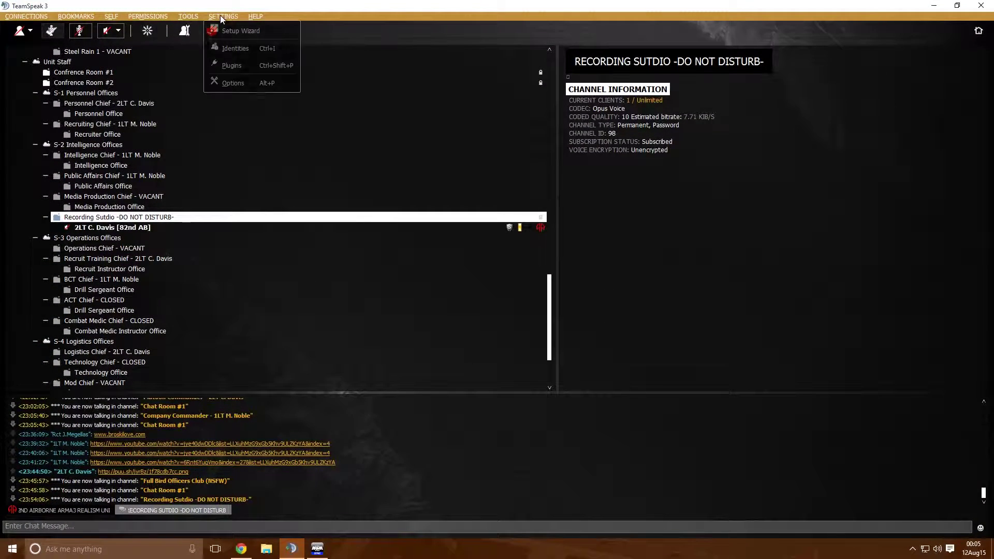
{"action": "left_click", "coordinate": [222, 64]}
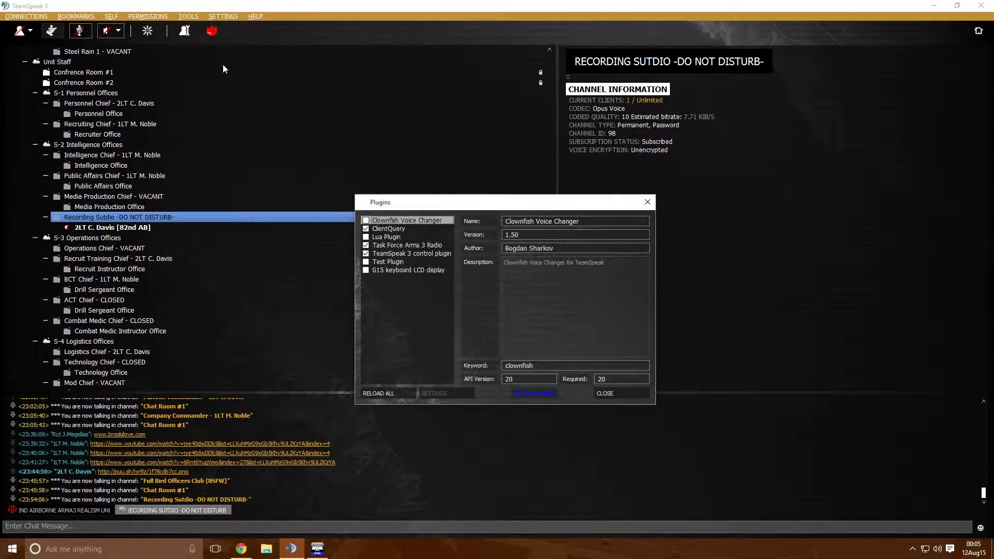
{"action": "left_click", "coordinate": [418, 246]}
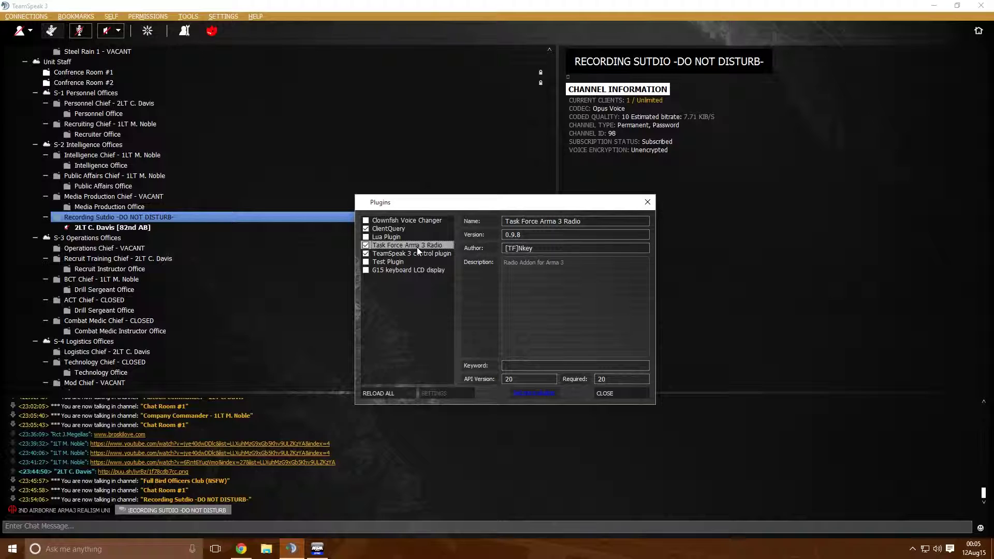
{"action": "left_click", "coordinate": [365, 246]}
{"action": "left_click", "coordinate": [623, 393]}
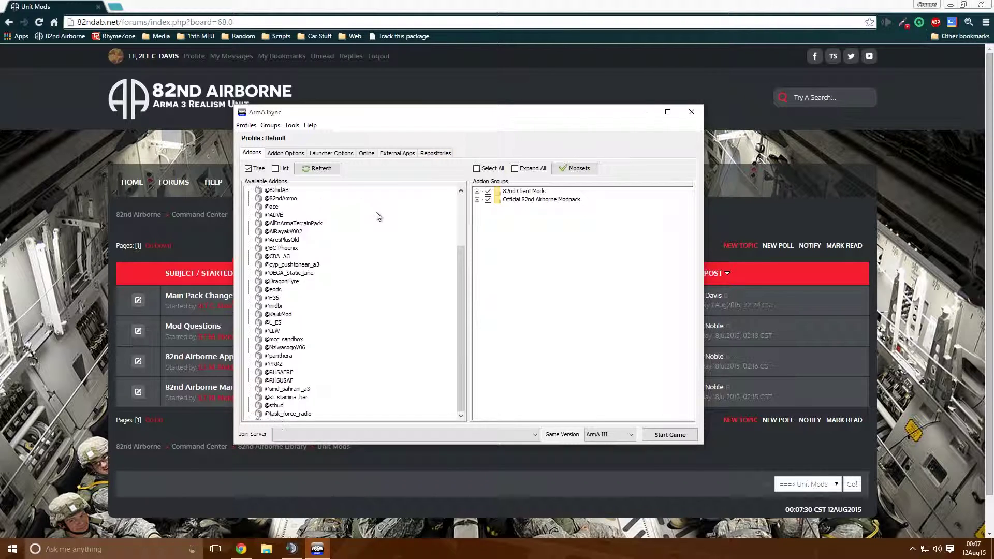
Open the 82nd Airborne repository and check its addons for updates.
{"action": "left_click", "coordinate": [447, 153]}
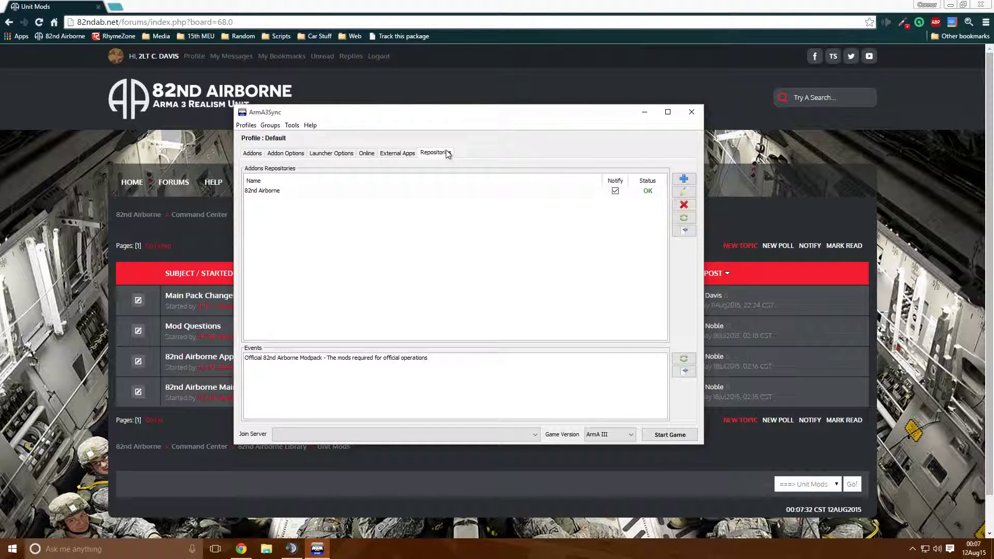
{"action": "left_click", "coordinate": [265, 191]}
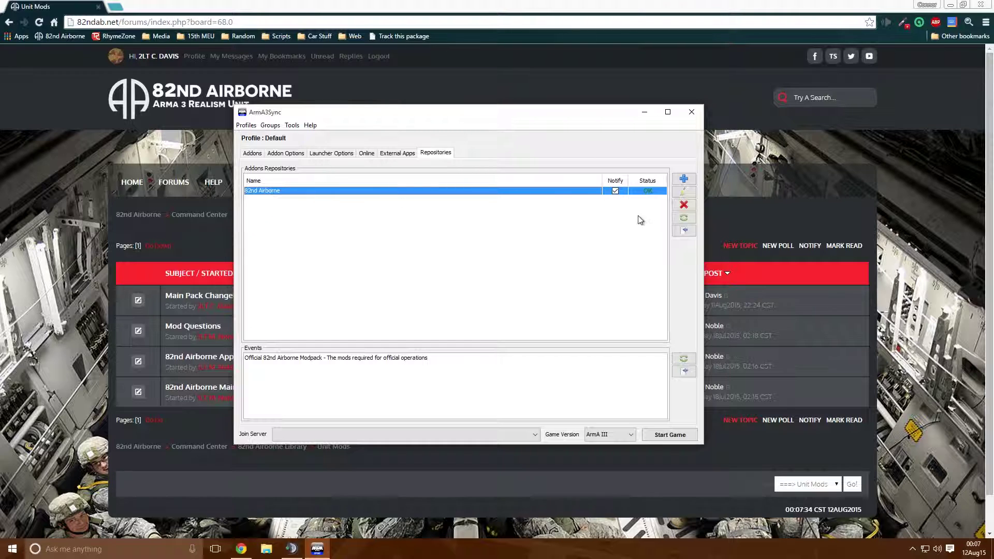
{"action": "left_click", "coordinate": [685, 231]}
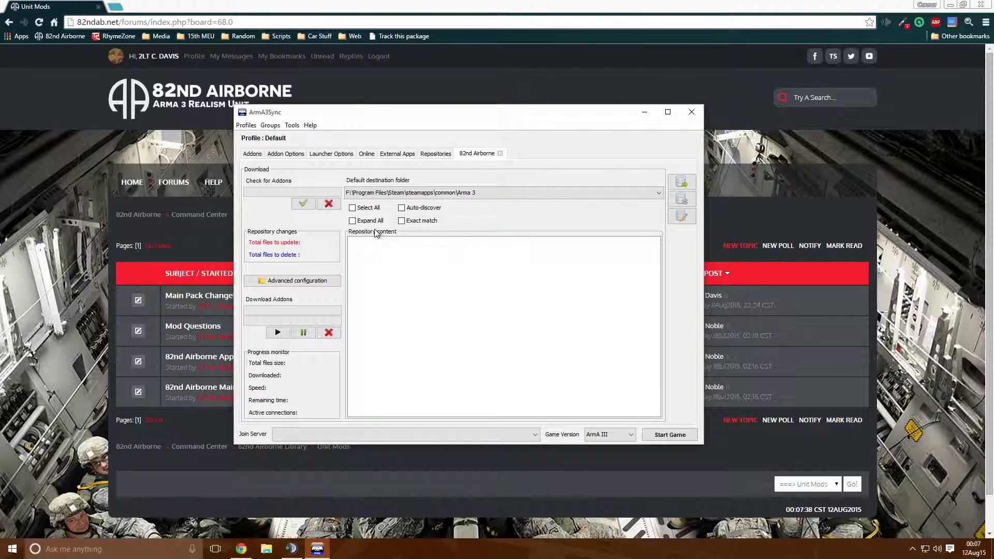
{"action": "left_click", "coordinate": [304, 204]}
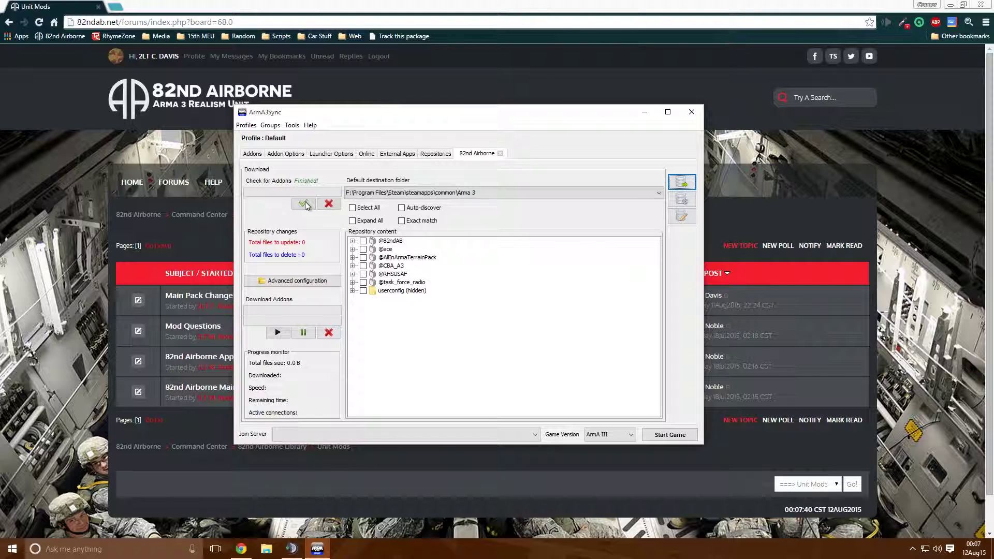
Download all addons in the 82nd Airborne repository and close the repository.
{"action": "left_click", "coordinate": [360, 207]}
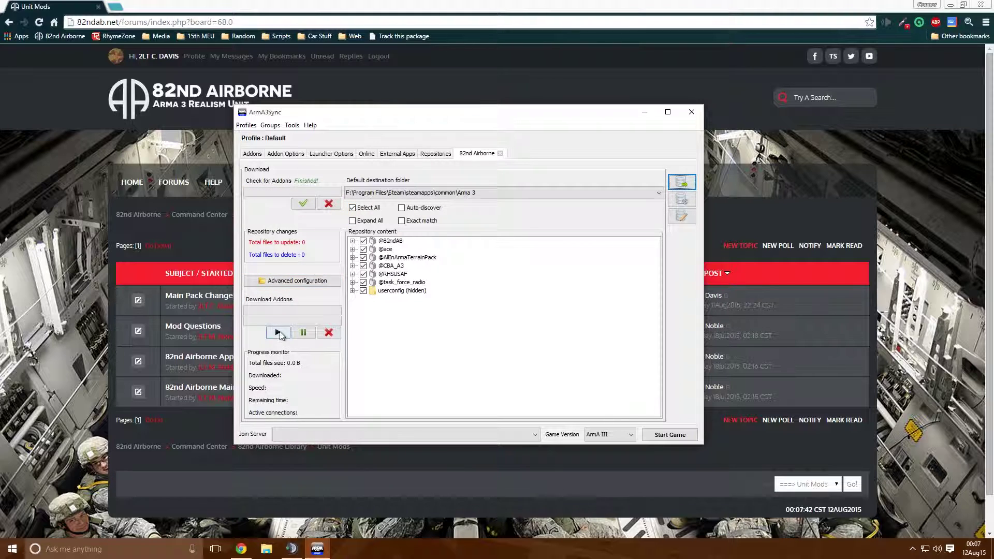
{"action": "left_click", "coordinate": [279, 332]}
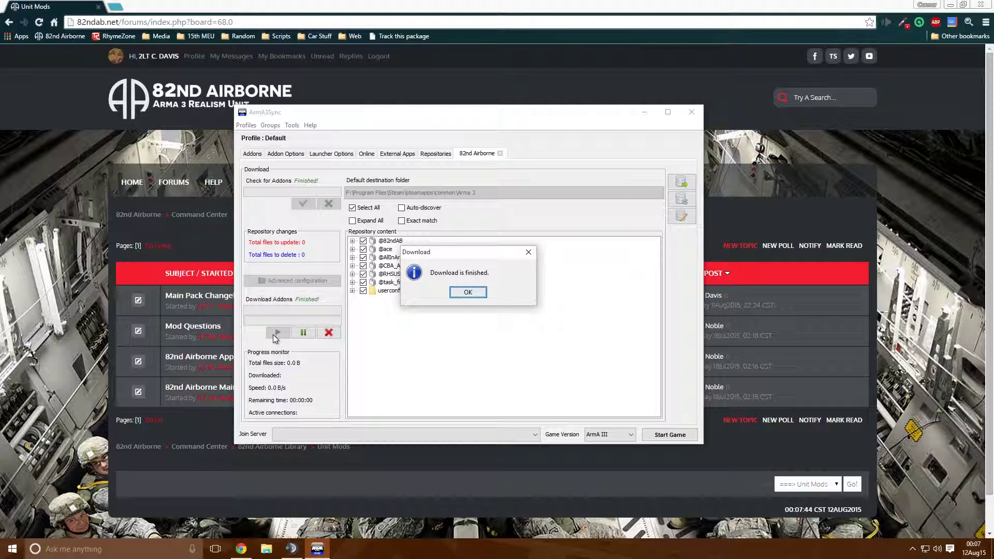
{"action": "left_click", "coordinate": [461, 294]}
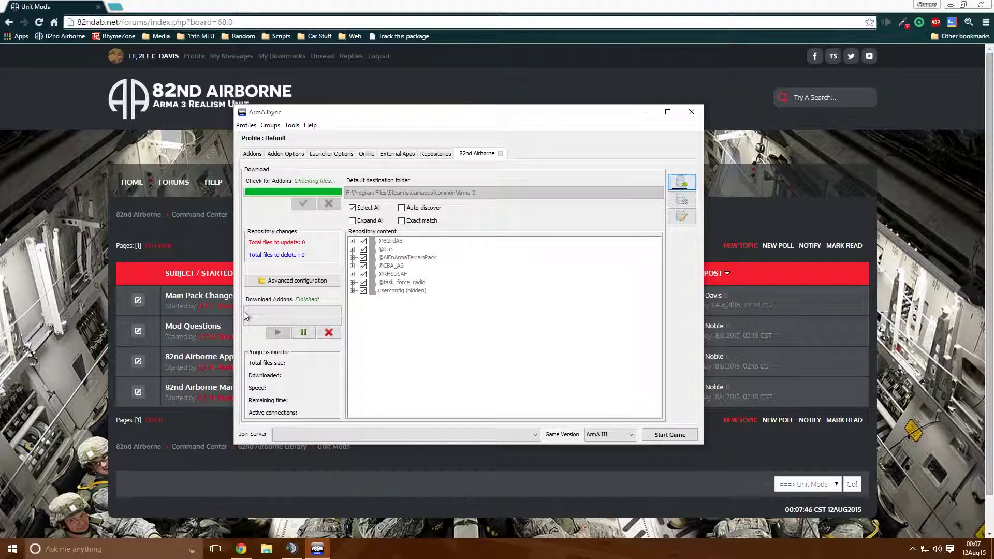
{"action": "left_click", "coordinate": [277, 332]}
{"action": "left_click", "coordinate": [472, 292]}
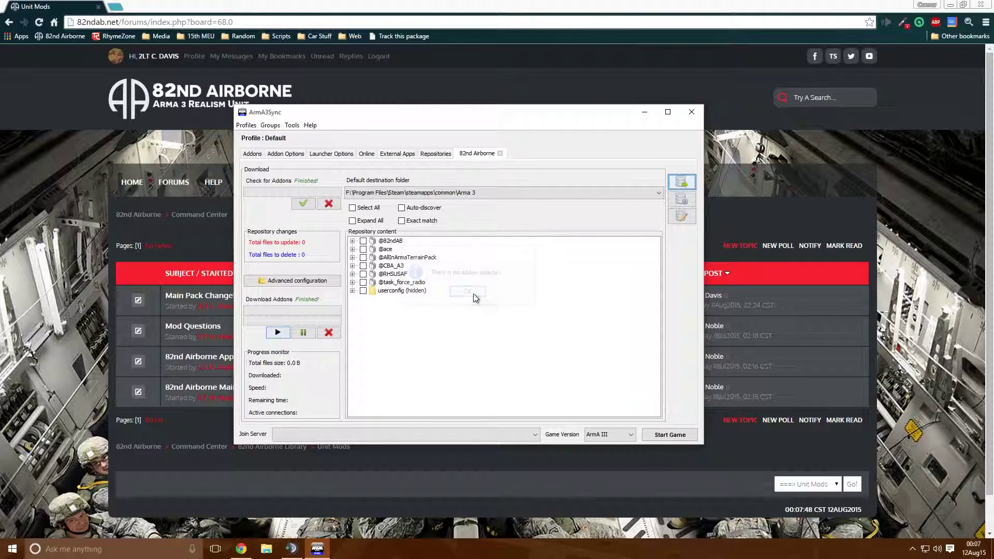
{"action": "left_click", "coordinate": [500, 154]}
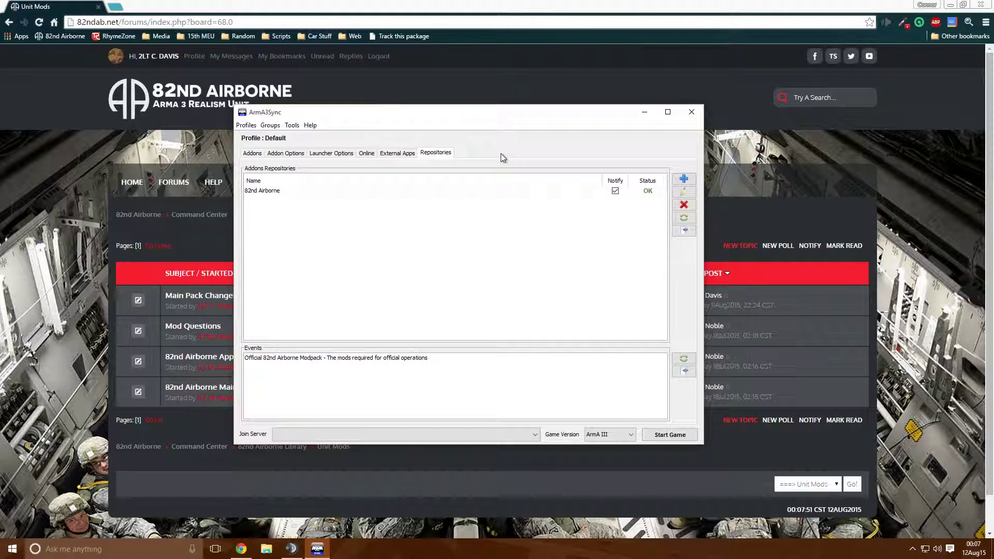
Open the TFAR installer and try to install TFAR for ArmA 3 and TS3 using the preset directories.
{"action": "left_click", "coordinate": [291, 126]}
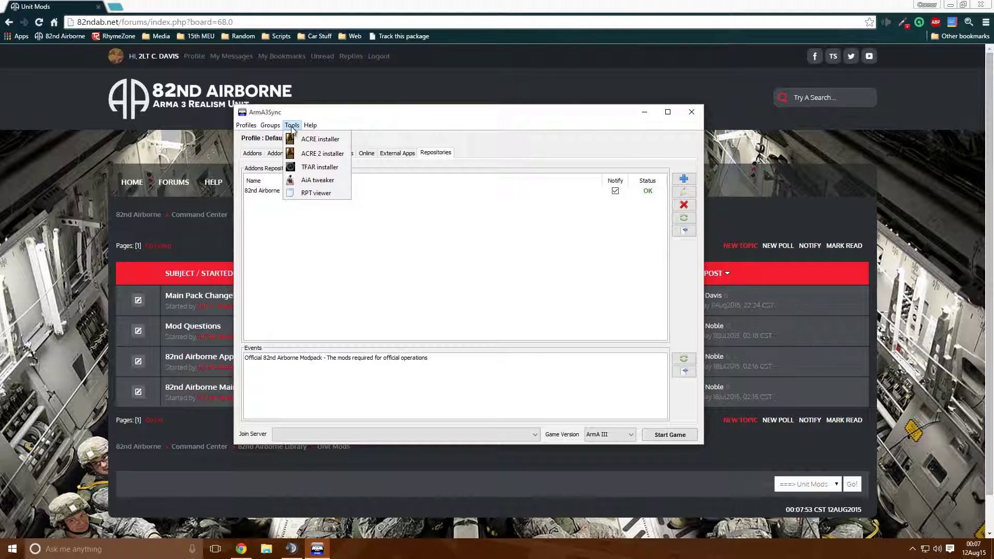
{"action": "left_click", "coordinate": [312, 168]}
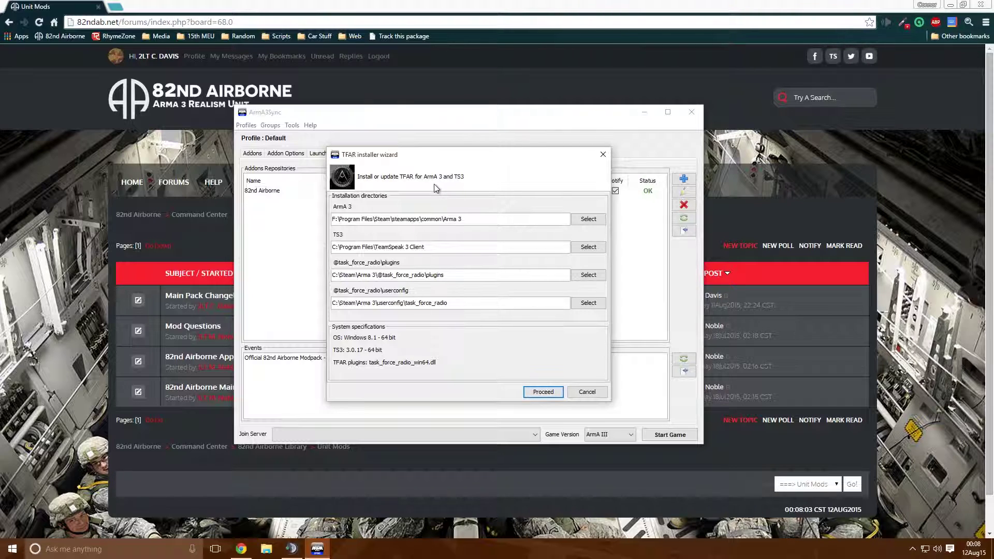
{"action": "left_click_drag", "start_coordinate": [361, 155], "coordinate": [385, 107]}
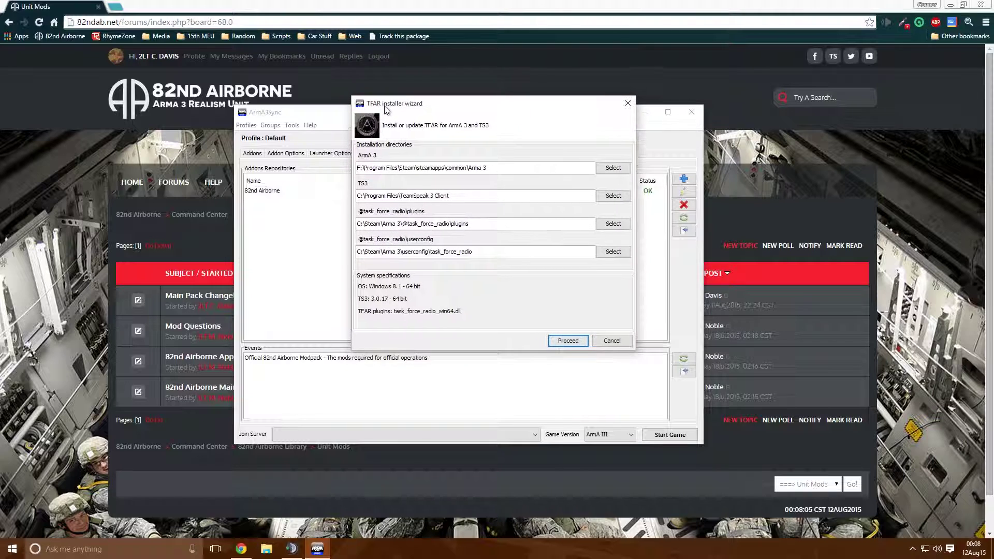
{"action": "left_click", "coordinate": [568, 342]}
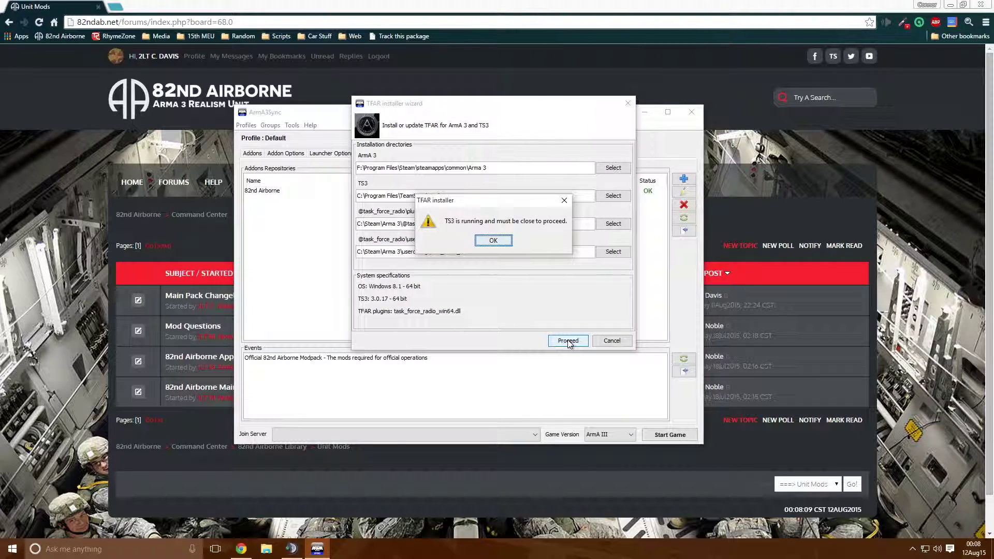
{"action": "left_click", "coordinate": [495, 240]}
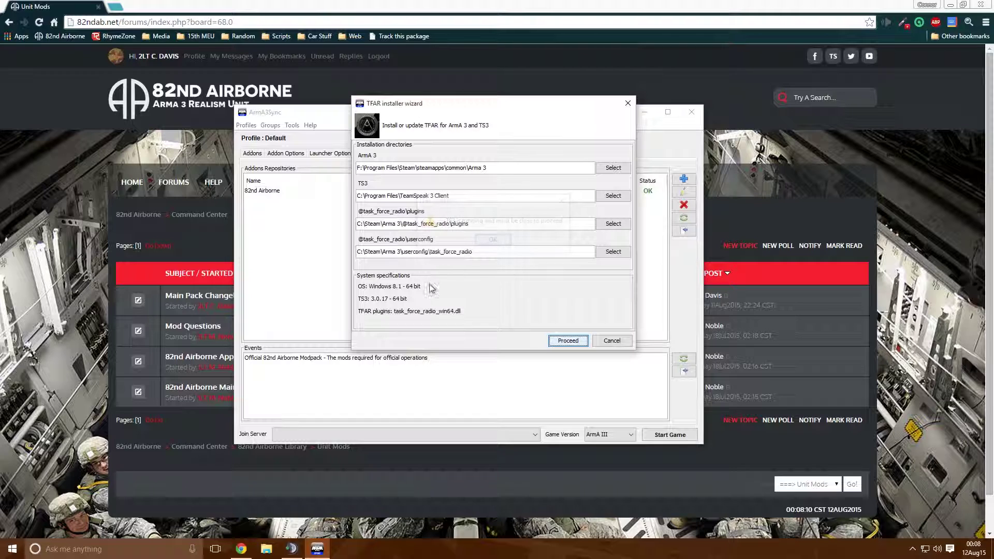
Quit TeamSpeak 3 and complete the TFAR installation, returning to the addons view.
{"action": "right_click", "coordinate": [291, 549]}
{"action": "left_click", "coordinate": [266, 530]}
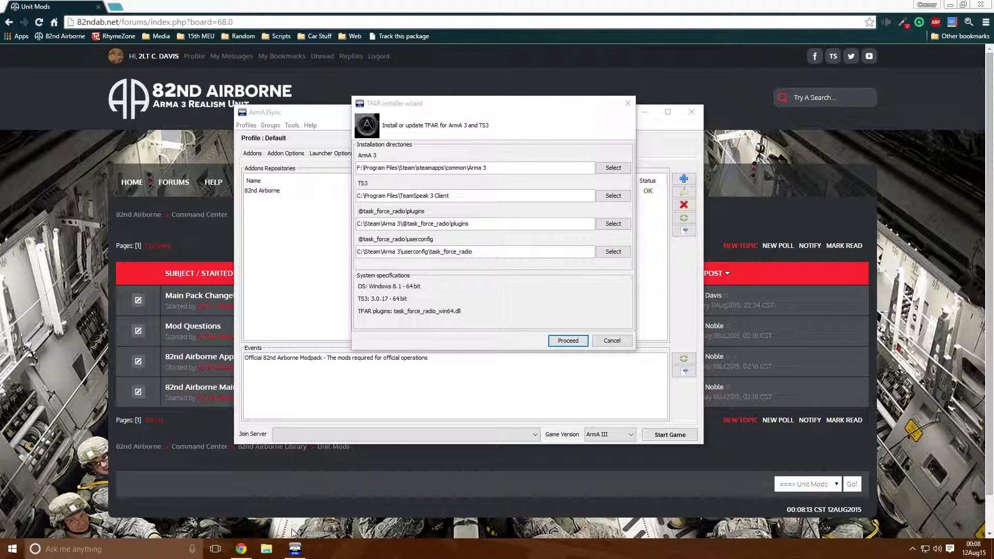
{"action": "left_click", "coordinate": [567, 341]}
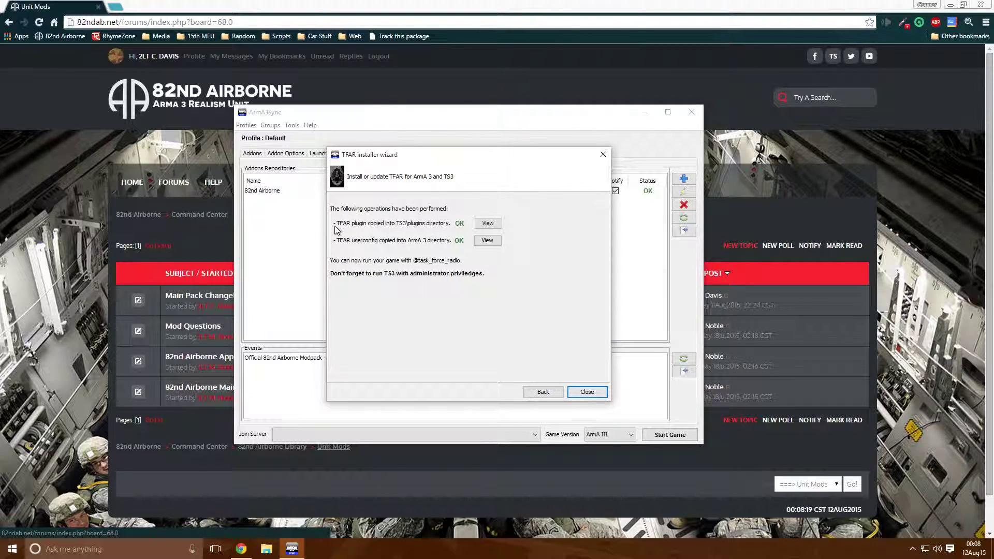
{"action": "left_click", "coordinate": [587, 391]}
{"action": "left_click", "coordinate": [254, 153]}
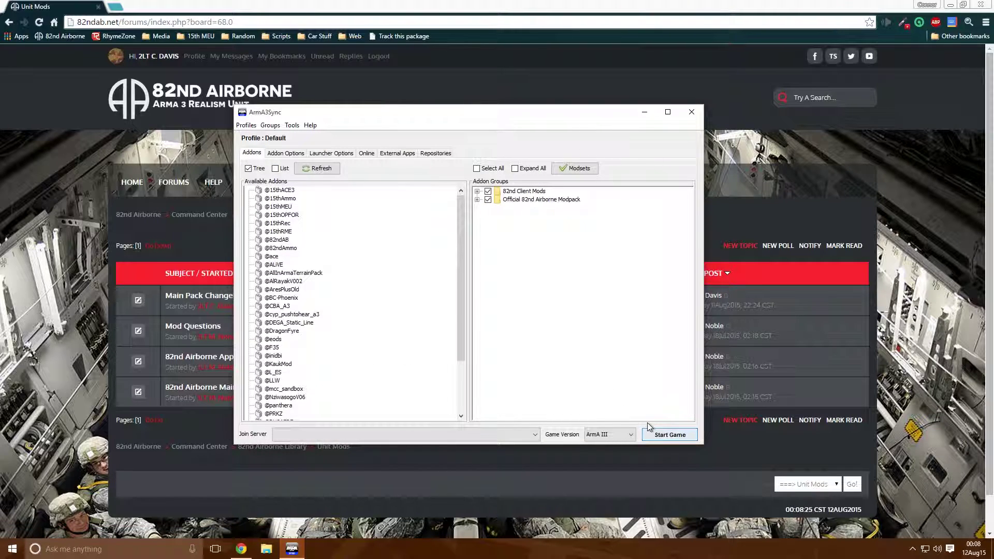
Start the TeamSpeak 3 Client with administrator permission and switch back to ArmA3Sync.
{"action": "left_click", "coordinate": [2, 547]}
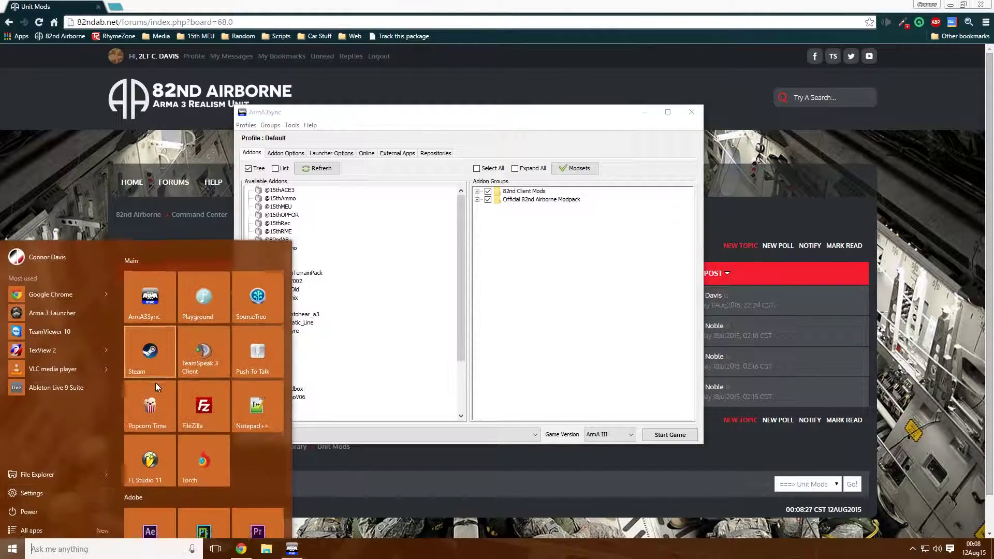
{"action": "left_click", "coordinate": [193, 349]}
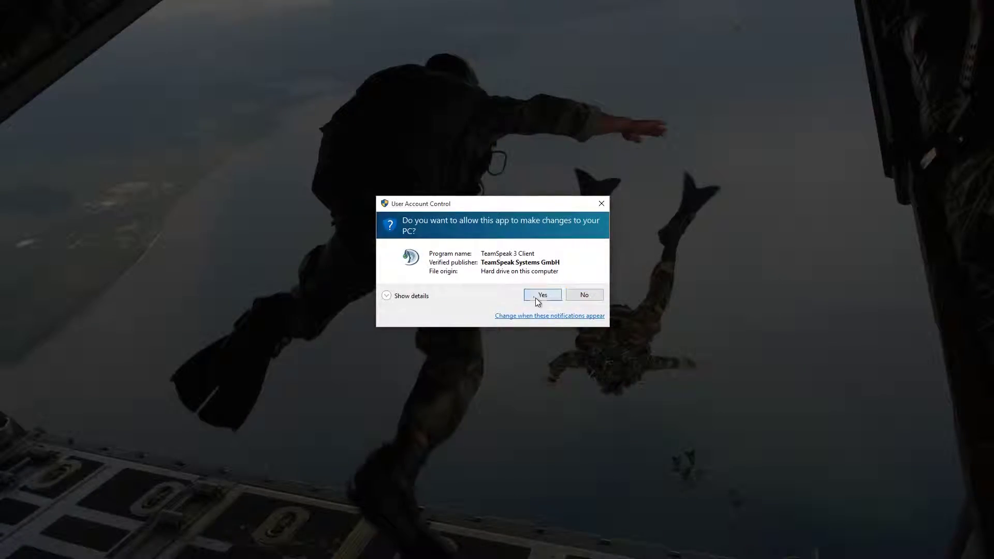
{"action": "left_click", "coordinate": [536, 299]}
{"action": "left_click", "coordinate": [292, 548]}
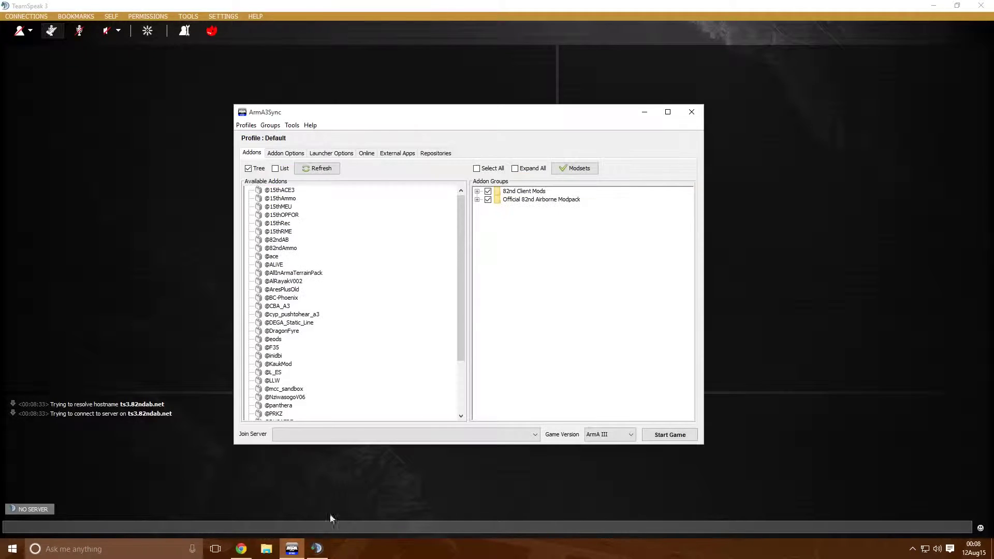